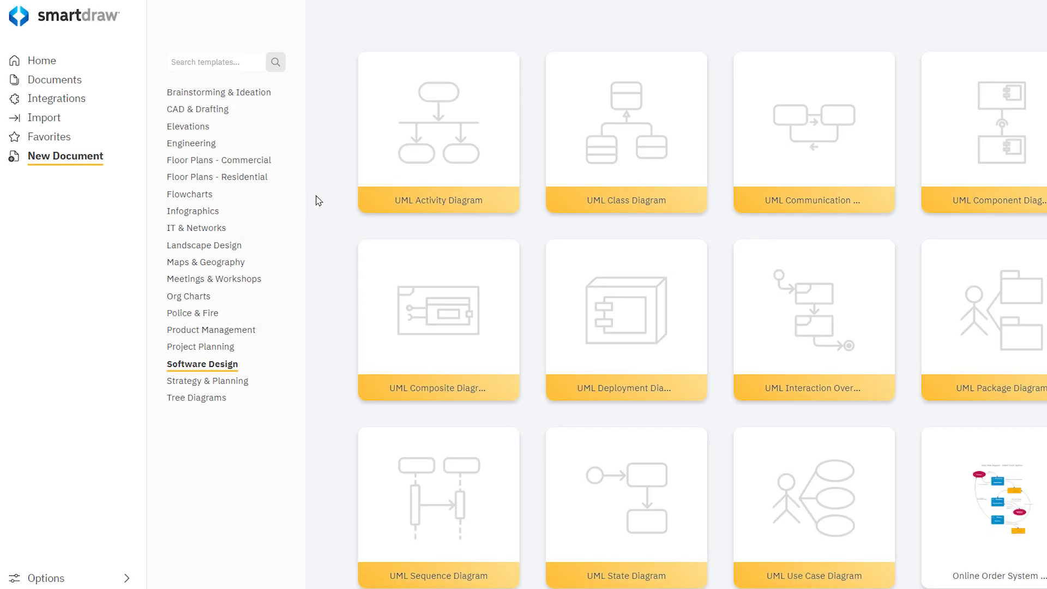
Start a blank UML activity diagram with a start node and an Activity box.
{"action": "left_click", "coordinate": [375, 169]}
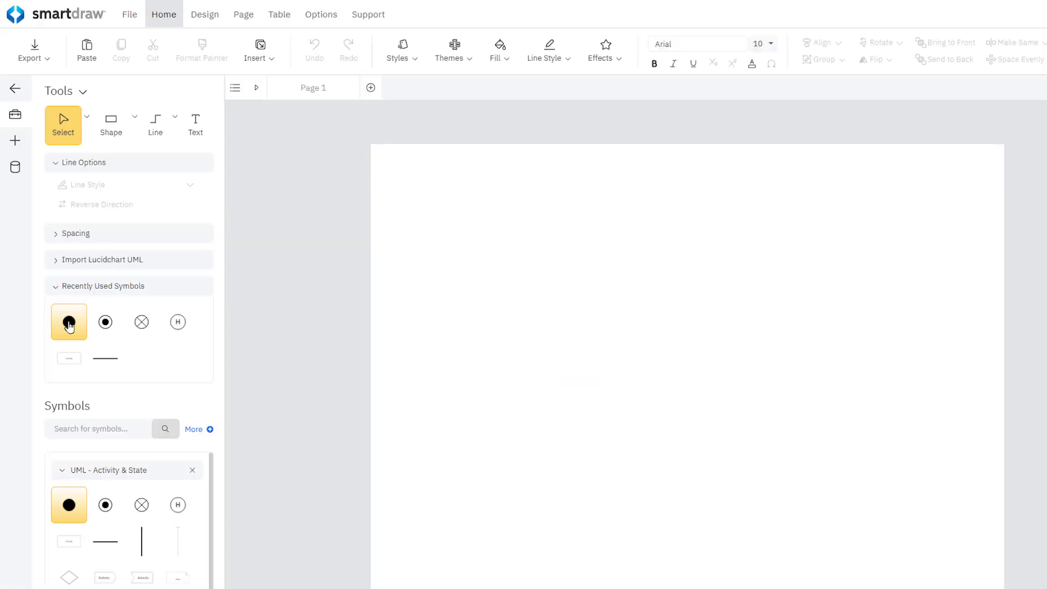
{"action": "left_click_drag", "start_coordinate": [69, 325], "coordinate": [491, 324]}
{"action": "left_click", "coordinate": [504, 373]}
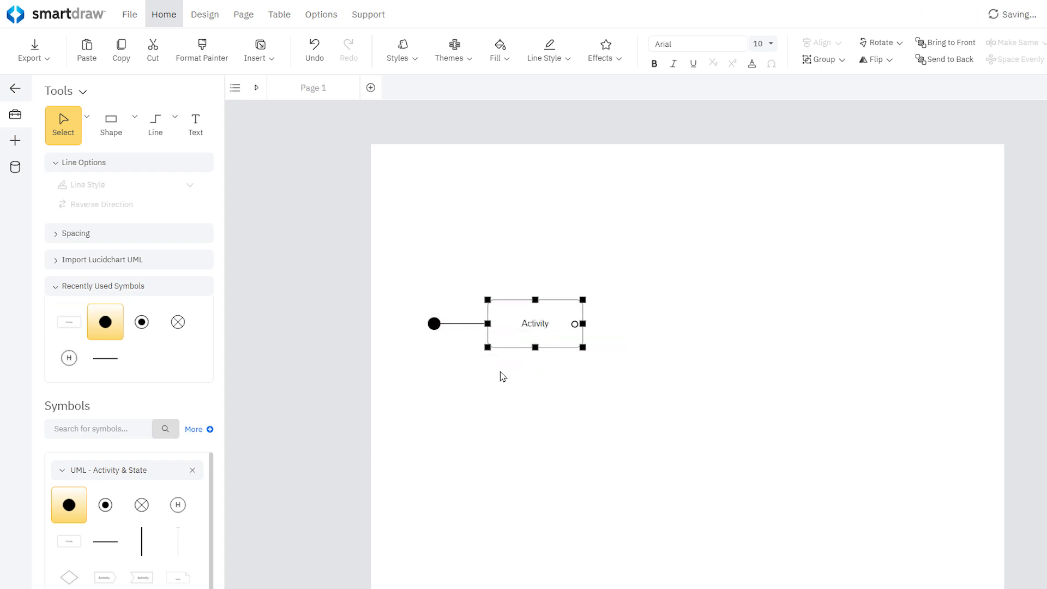
Connect the Activity box to a final node with a dashed line.
{"action": "left_click_drag", "start_coordinate": [591, 324], "coordinate": [630, 323]}
{"action": "left_click", "coordinate": [711, 346]}
{"action": "left_click", "coordinate": [612, 322]}
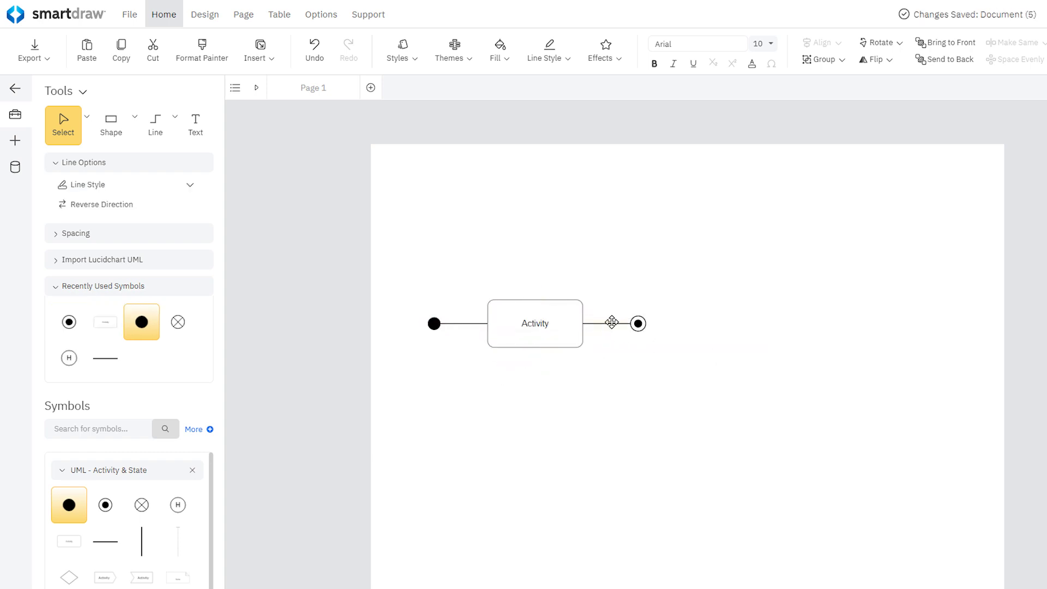
{"action": "left_click", "coordinate": [190, 185]}
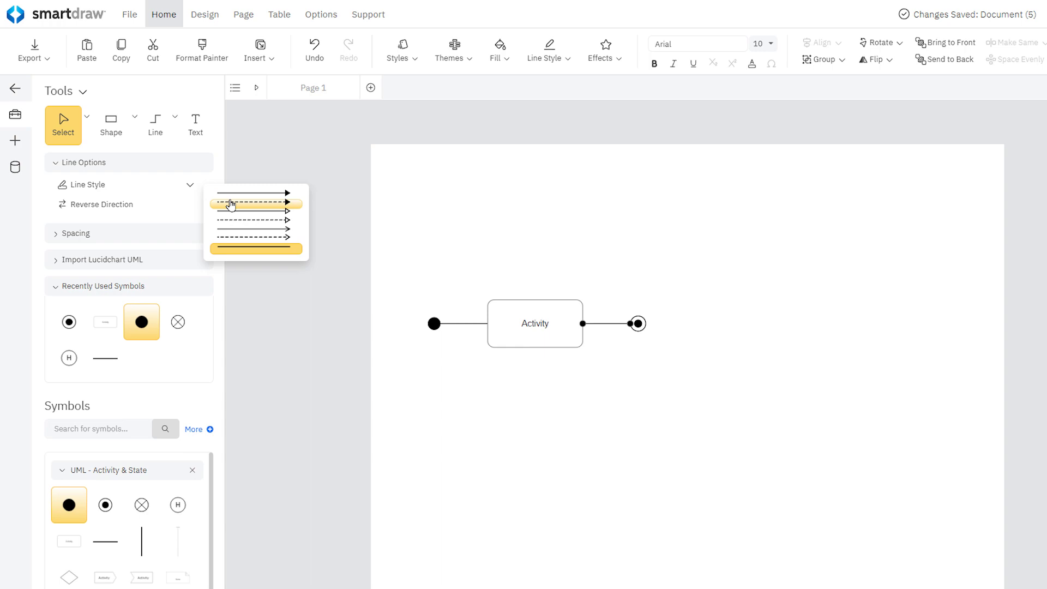
{"action": "left_click", "coordinate": [236, 221]}
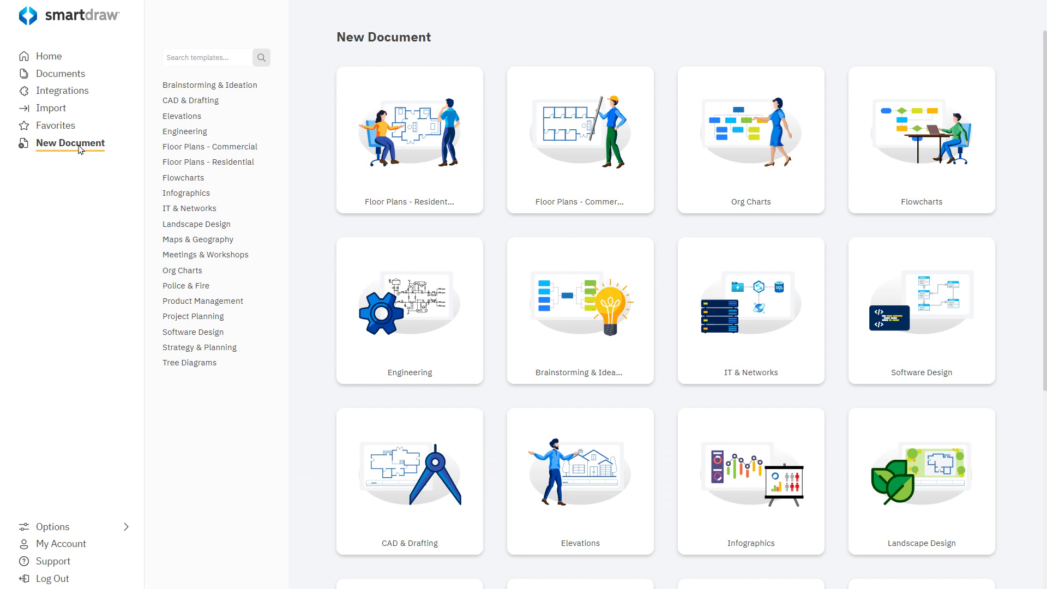
Open the Software Design category to list the UML diagram templates.
{"action": "left_click", "coordinate": [207, 334]}
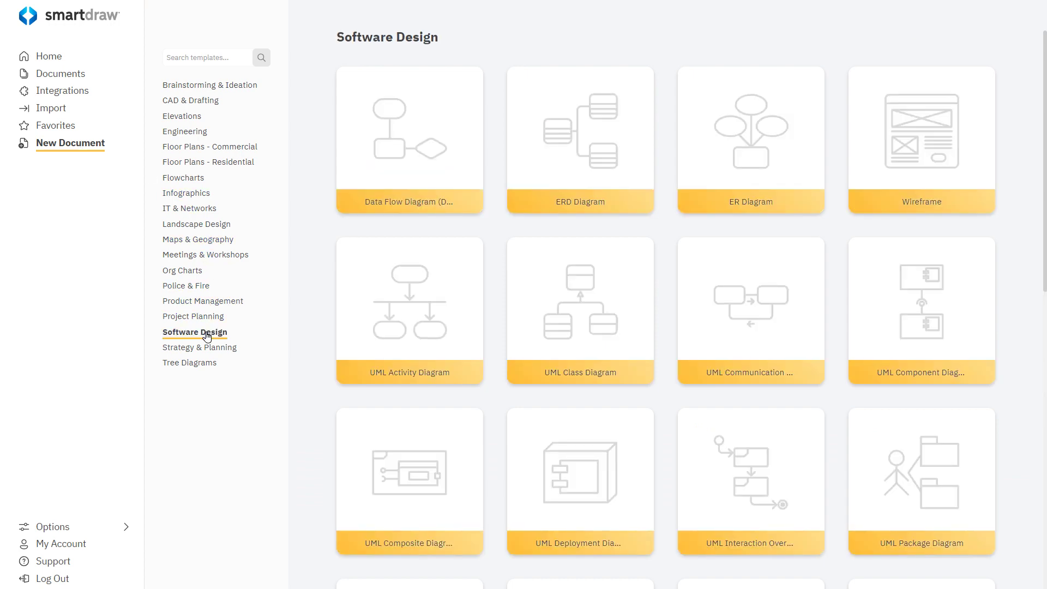
{"action": "mouse_move", "coordinate": [1045, 100]}
{"action": "left_mouse_down"}
{"action": "mouse_move", "coordinate": [1046, 391]}
{"action": "mouse_move", "coordinate": [1045, 186]}
{"action": "left_mouse_up"}
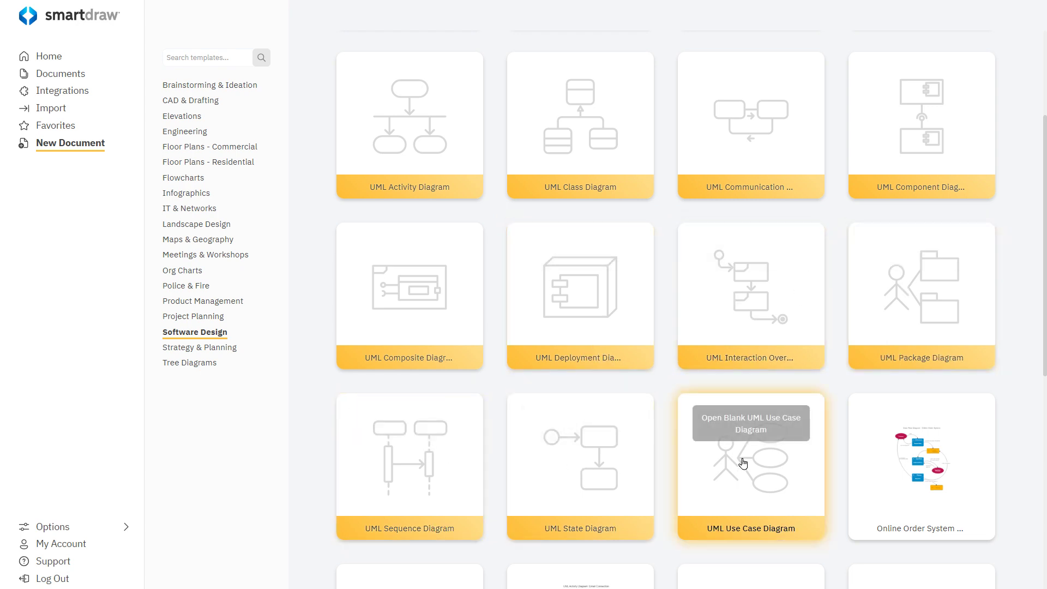
Start a blank UML State Diagram, zoom in, and drop a start symbol on the page.
{"action": "left_click", "coordinate": [600, 463]}
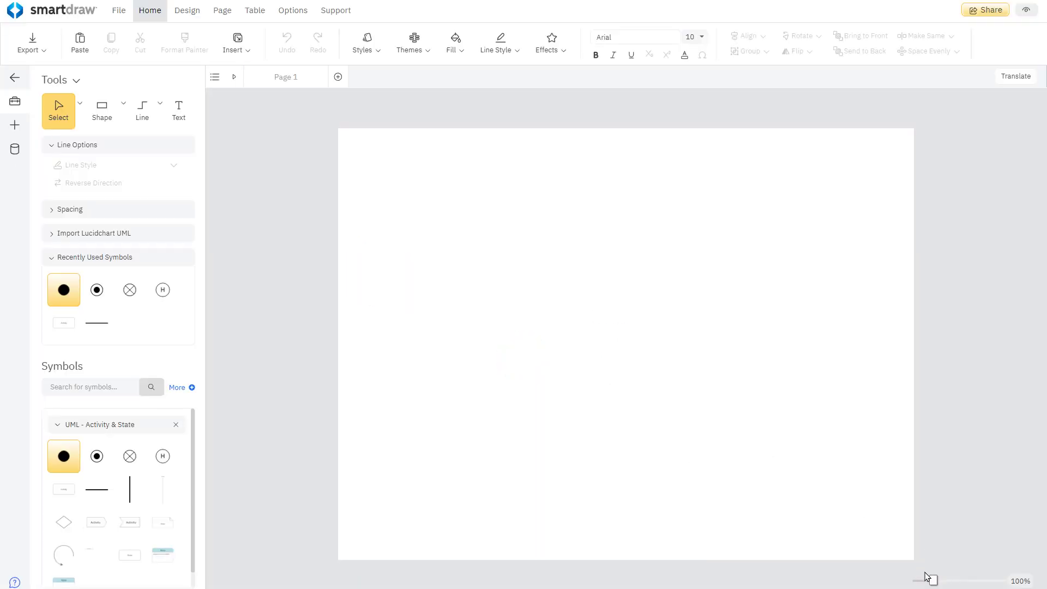
{"action": "left_click_drag", "start_coordinate": [931, 580], "coordinate": [937, 579]}
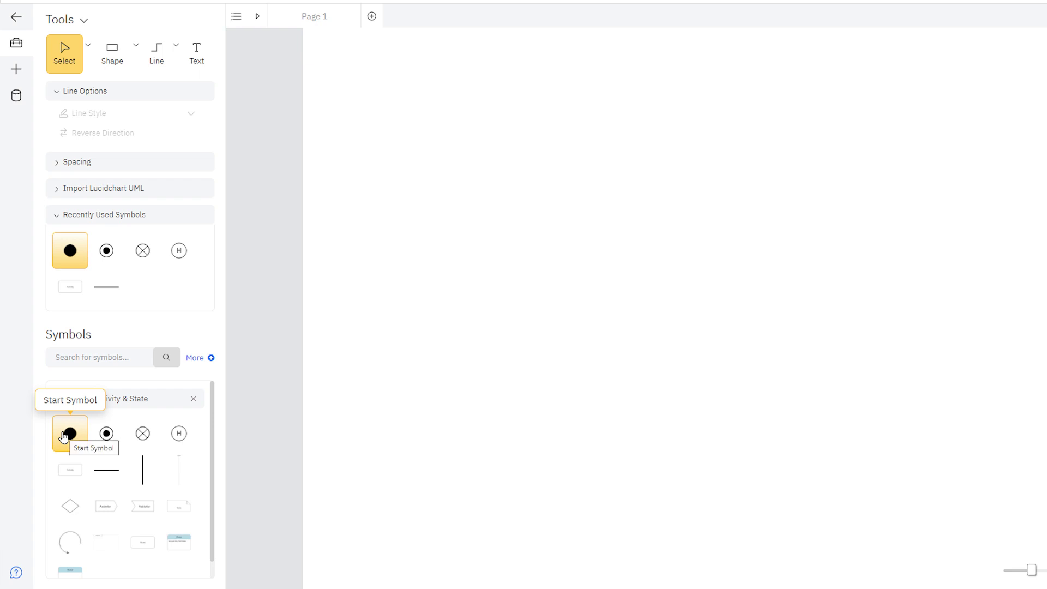
{"action": "left_click_drag", "start_coordinate": [64, 437], "coordinate": [430, 257]}
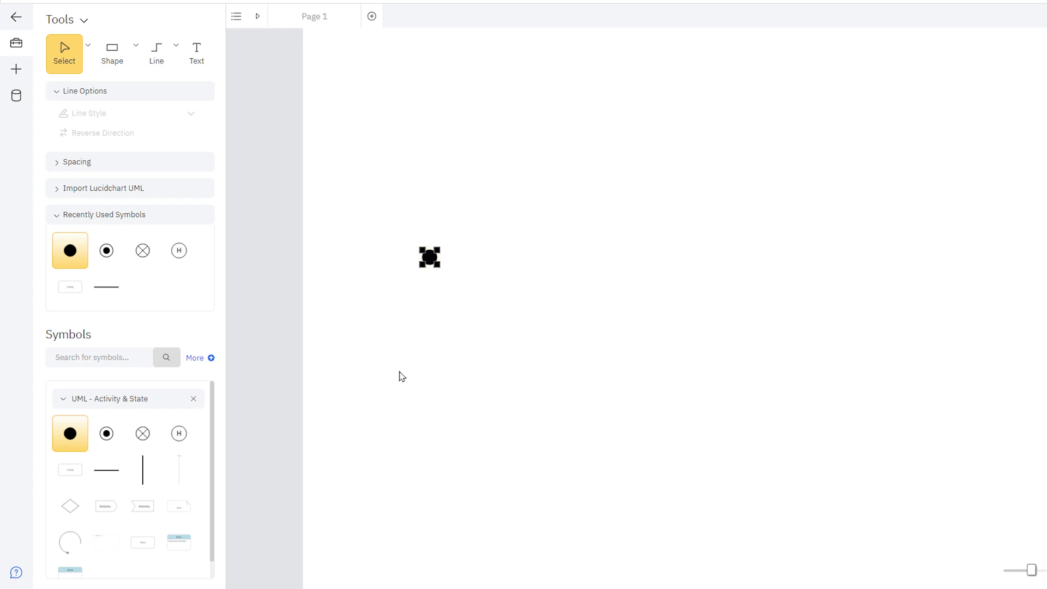
Place an Activity box right of the start dot, connect them, and extend a line from it.
{"action": "left_click_drag", "start_coordinate": [70, 469], "coordinate": [537, 265]}
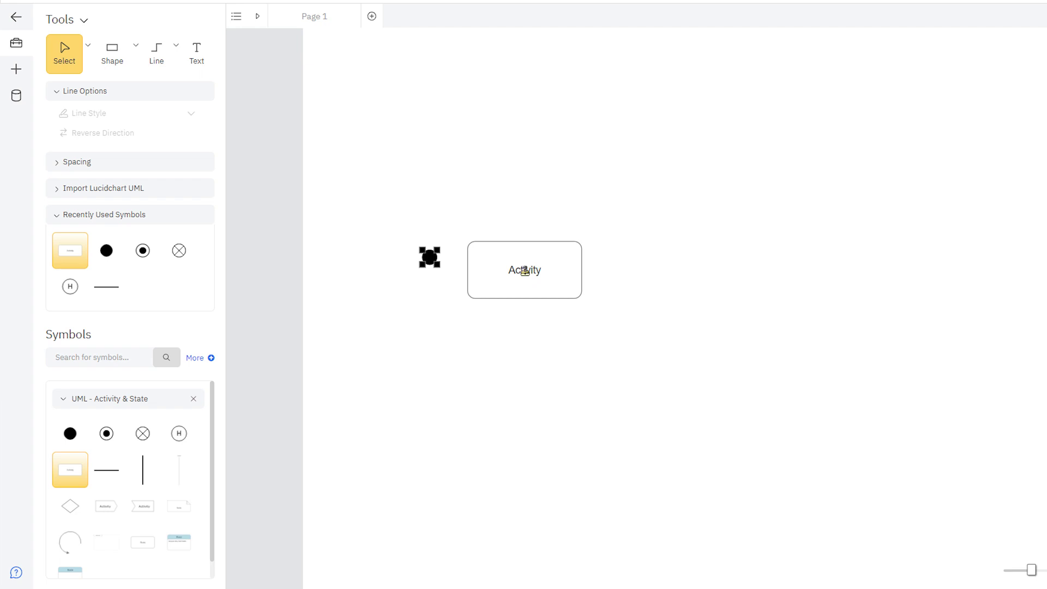
{"action": "mouse_move", "coordinate": [430, 257]}
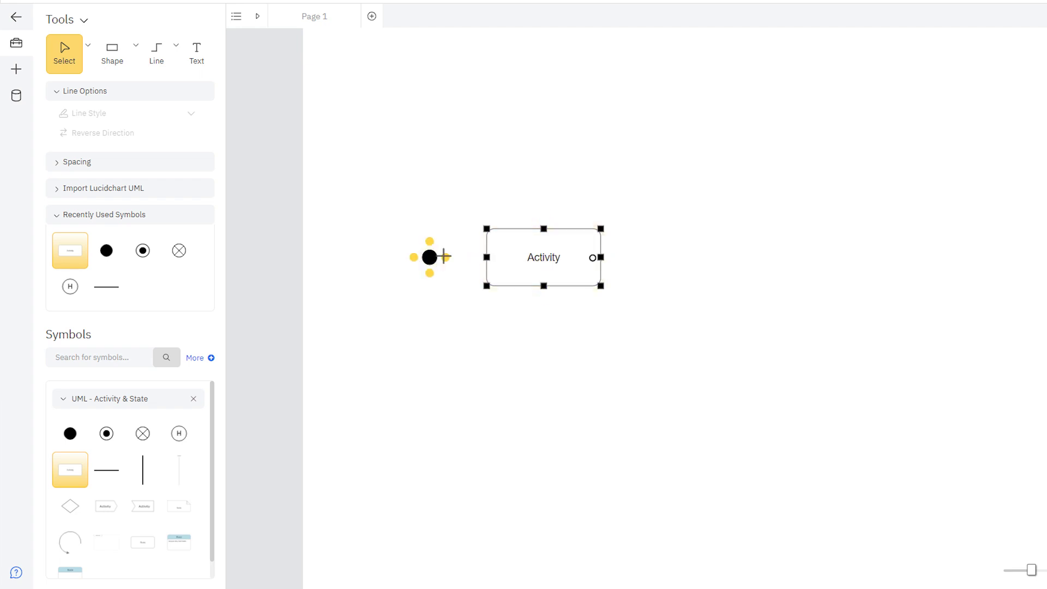
{"action": "left_click_drag", "start_coordinate": [485, 257], "coordinate": [486, 259]}
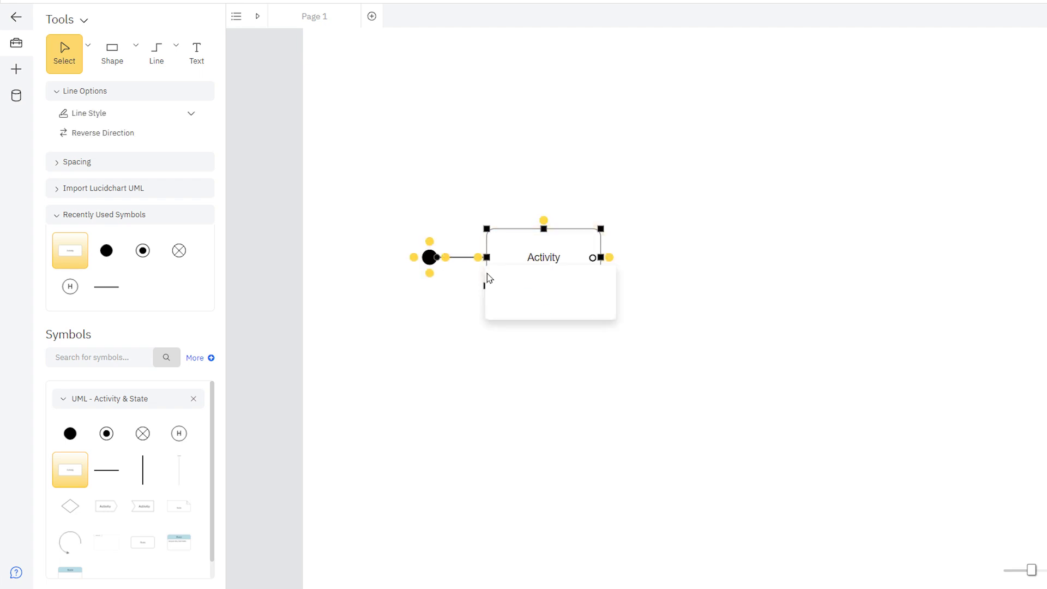
{"action": "left_click", "coordinate": [486, 360]}
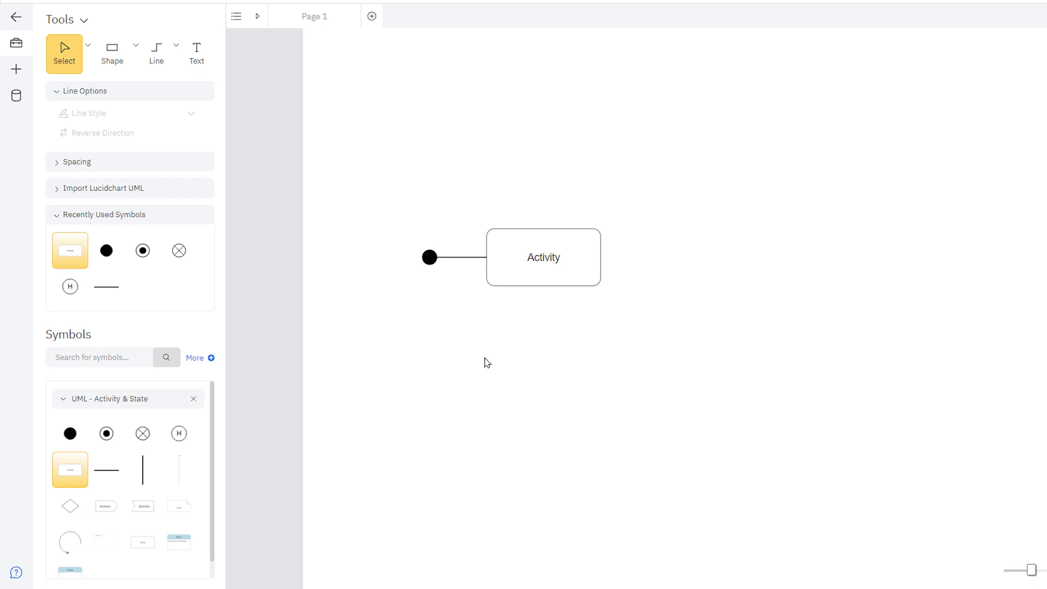
{"action": "mouse_move", "coordinate": [610, 257]}
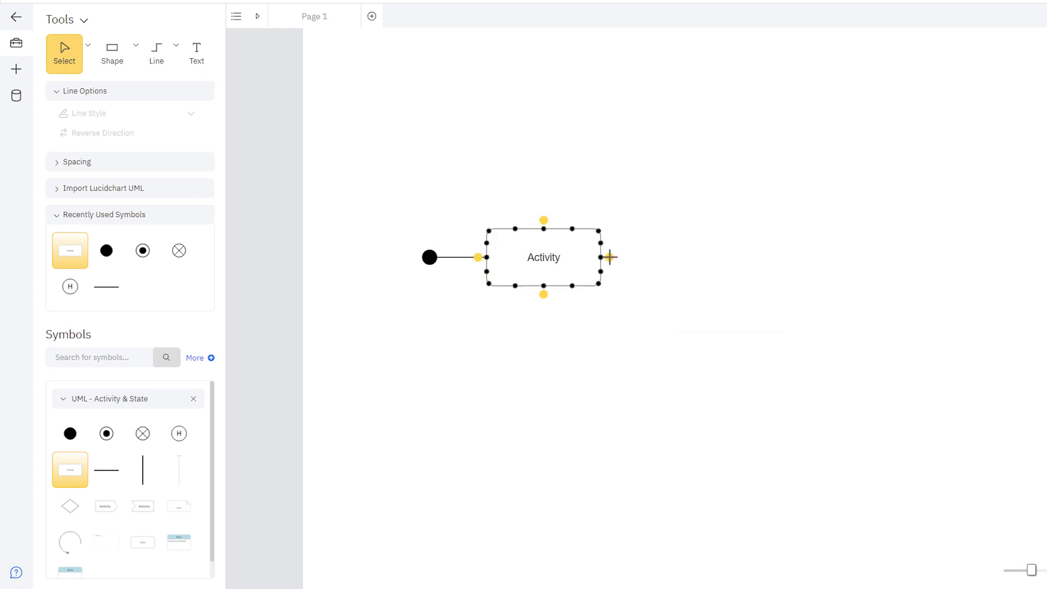
{"action": "left_click_drag", "start_coordinate": [610, 257], "coordinate": [659, 257]}
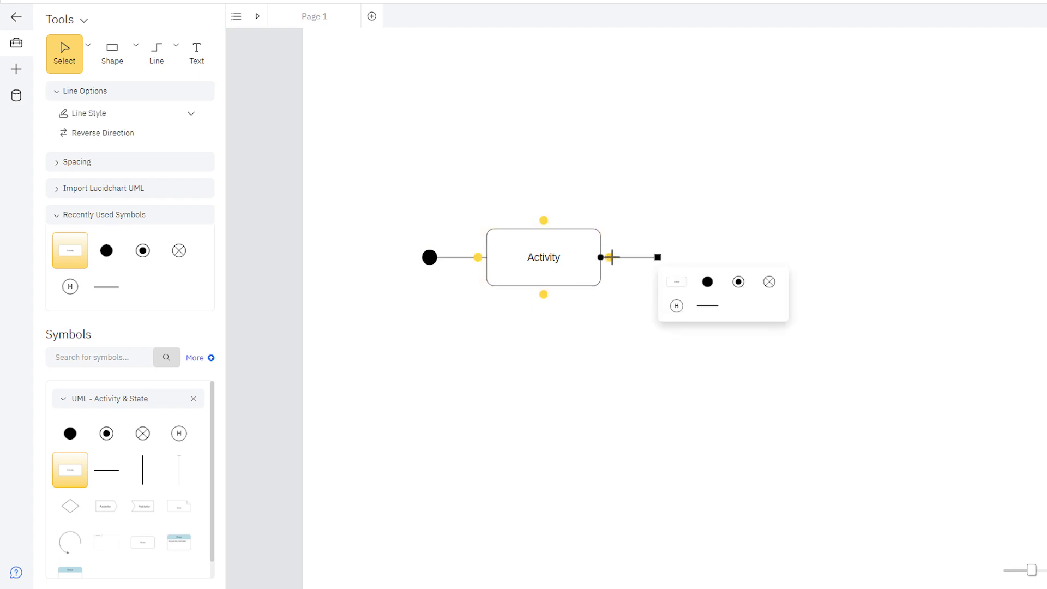
Extend the chain with a second Activity box, a history (H) node, and a filled-circle node.
{"action": "left_click", "coordinate": [679, 284]}
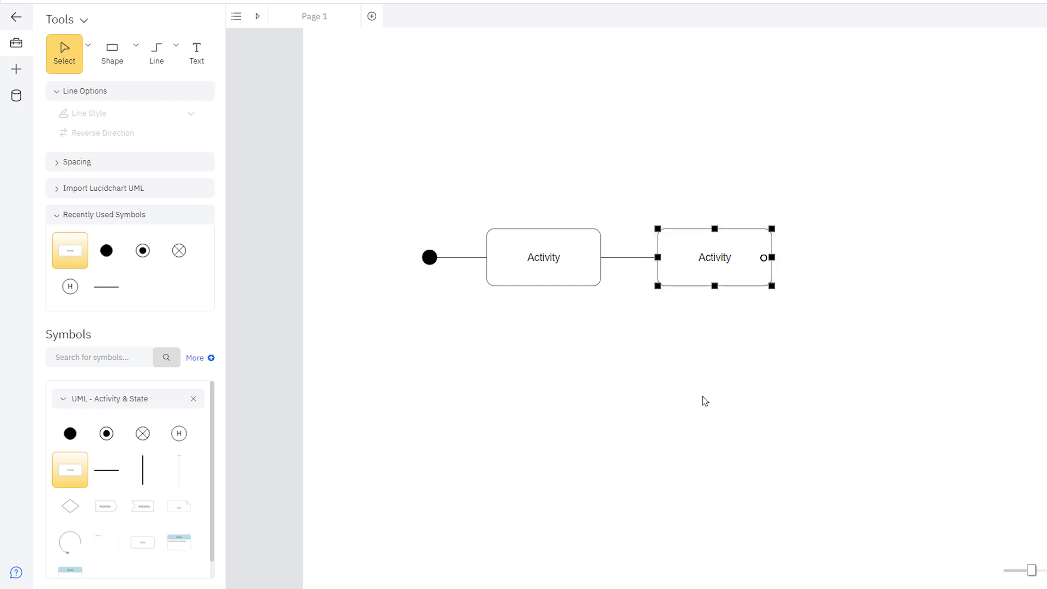
{"action": "mouse_move", "coordinate": [772, 257]}
{"action": "left_click", "coordinate": [784, 257]}
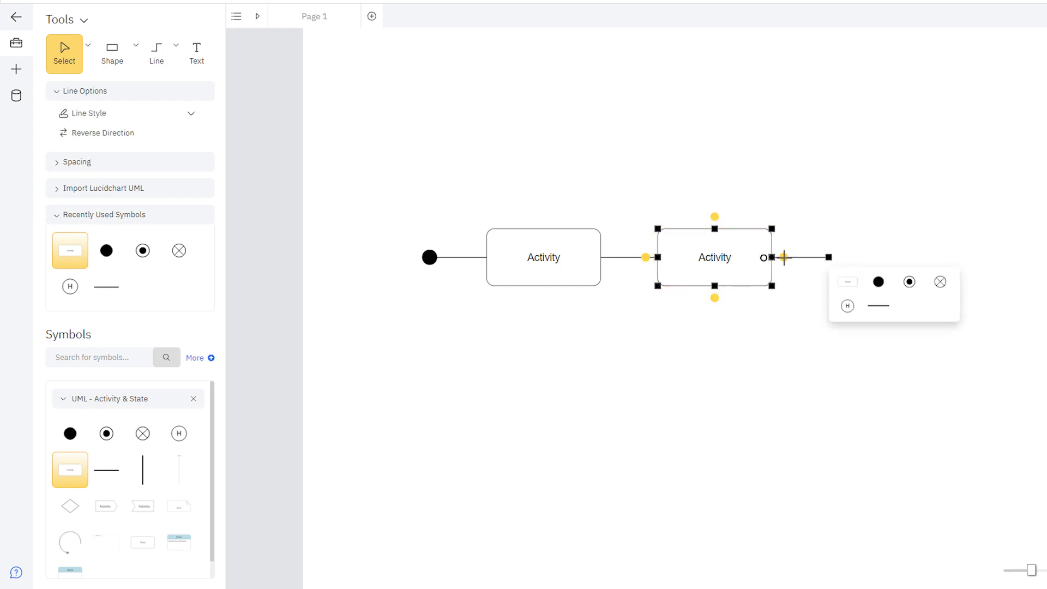
{"action": "left_click", "coordinate": [847, 310]}
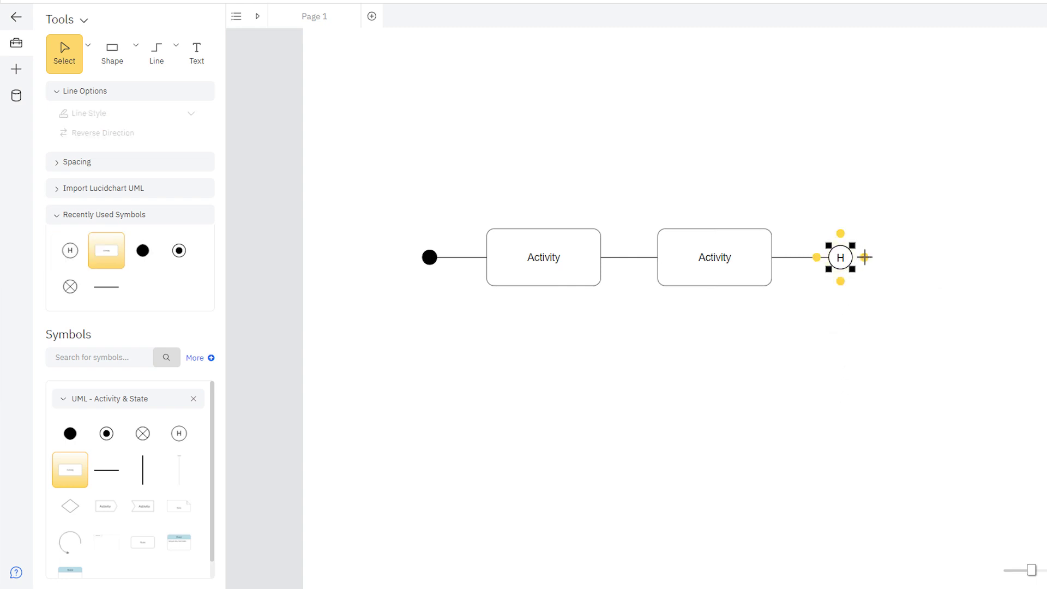
{"action": "left_click", "coordinate": [865, 257]}
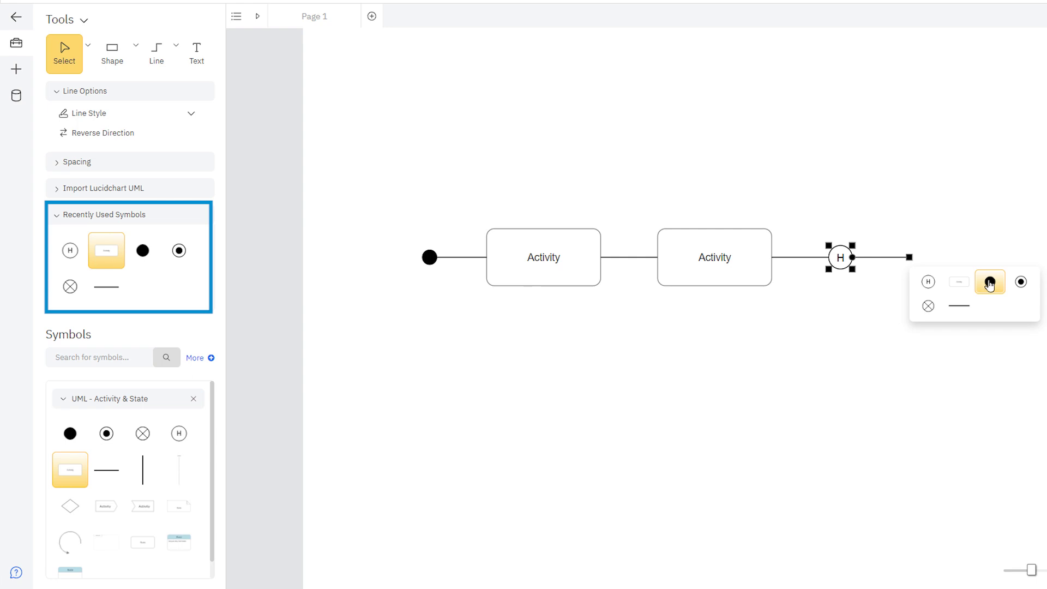
{"action": "left_click", "coordinate": [990, 282]}
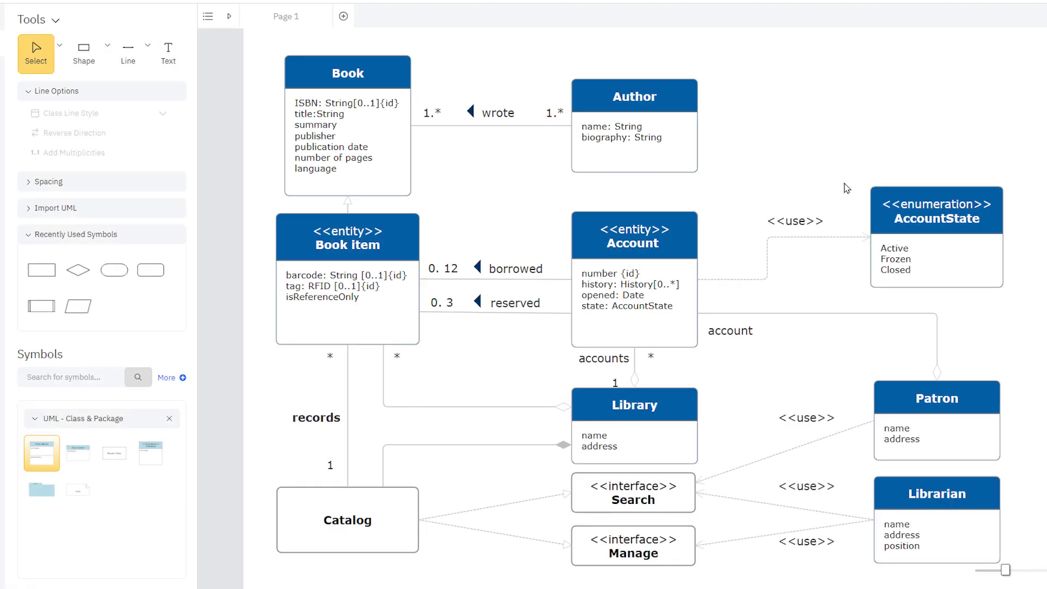
Change the Catalog–Library connector's class line style to Inheritance.
{"action": "left_click", "coordinate": [844, 236]}
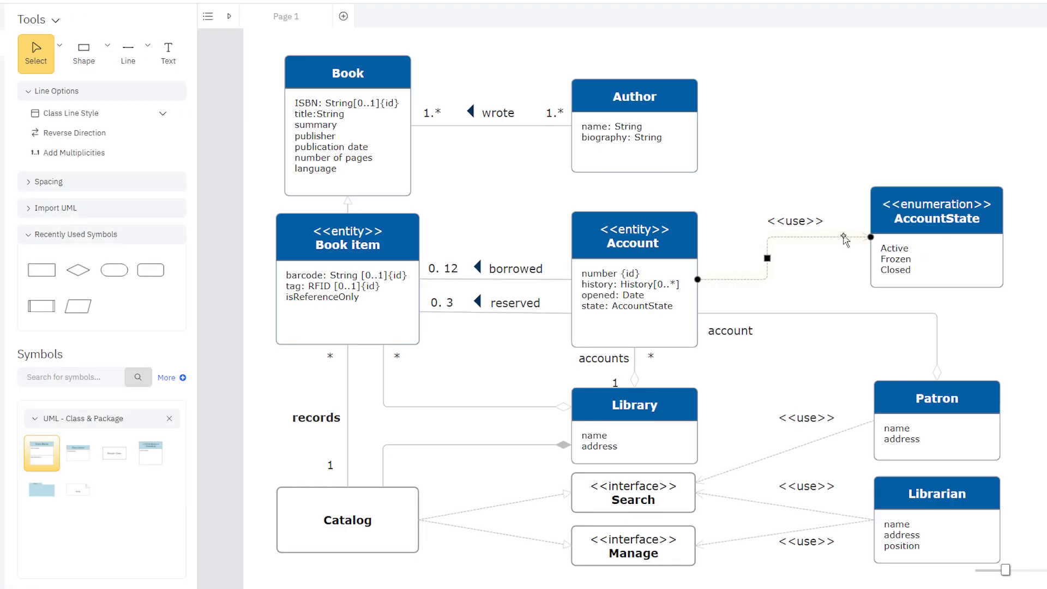
{"action": "left_click", "coordinate": [516, 406]}
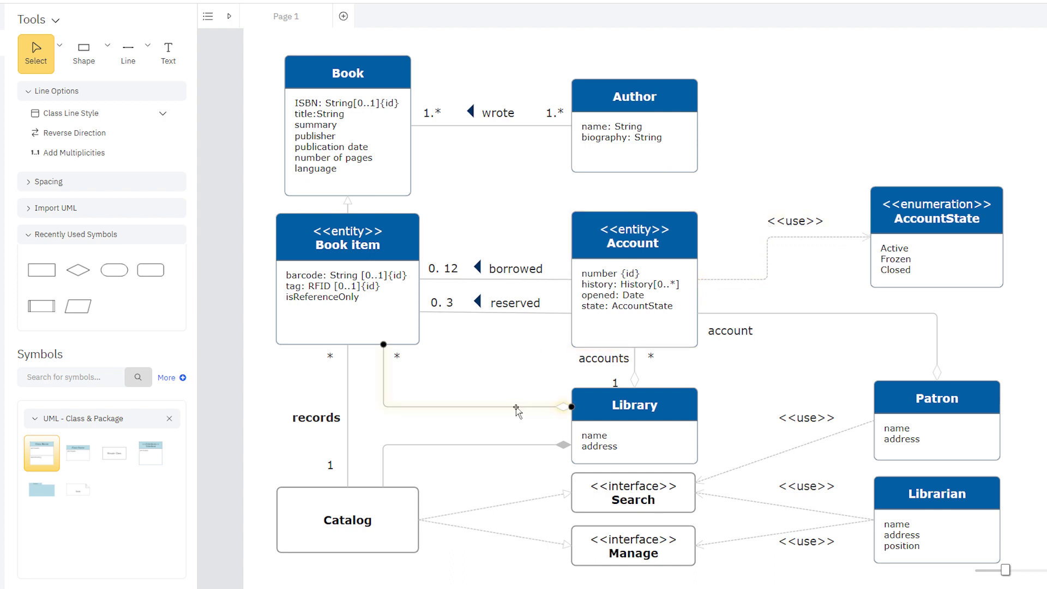
{"action": "left_click", "coordinate": [501, 446]}
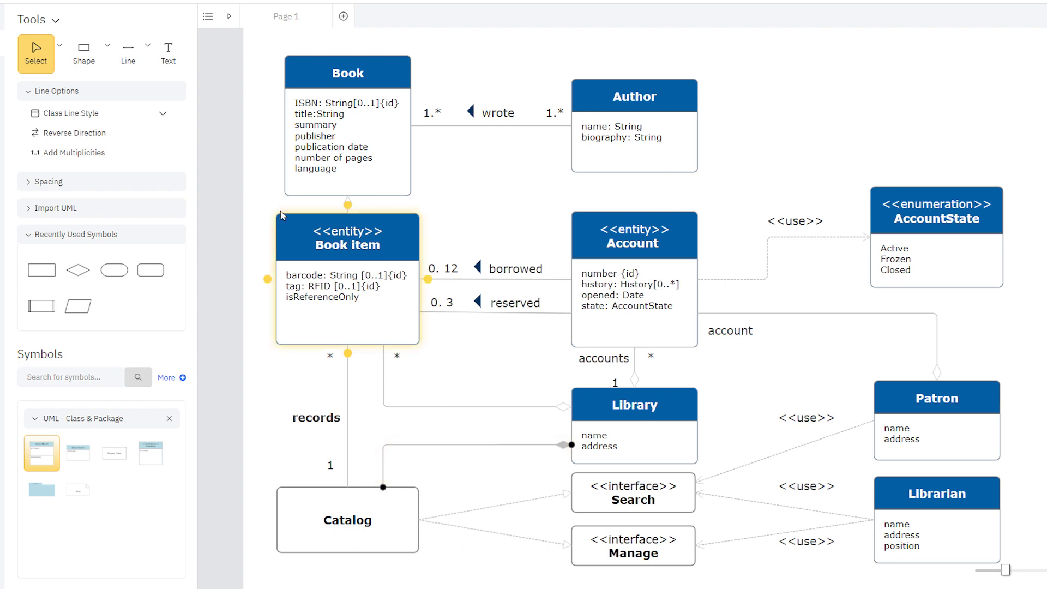
{"action": "left_click", "coordinate": [164, 120]}
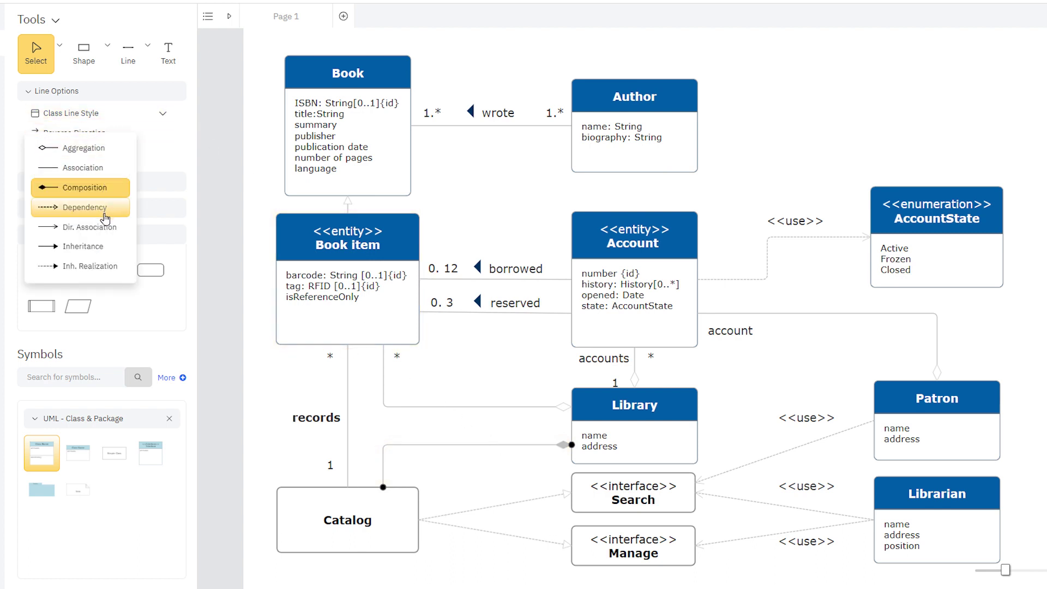
{"action": "left_click", "coordinate": [102, 250]}
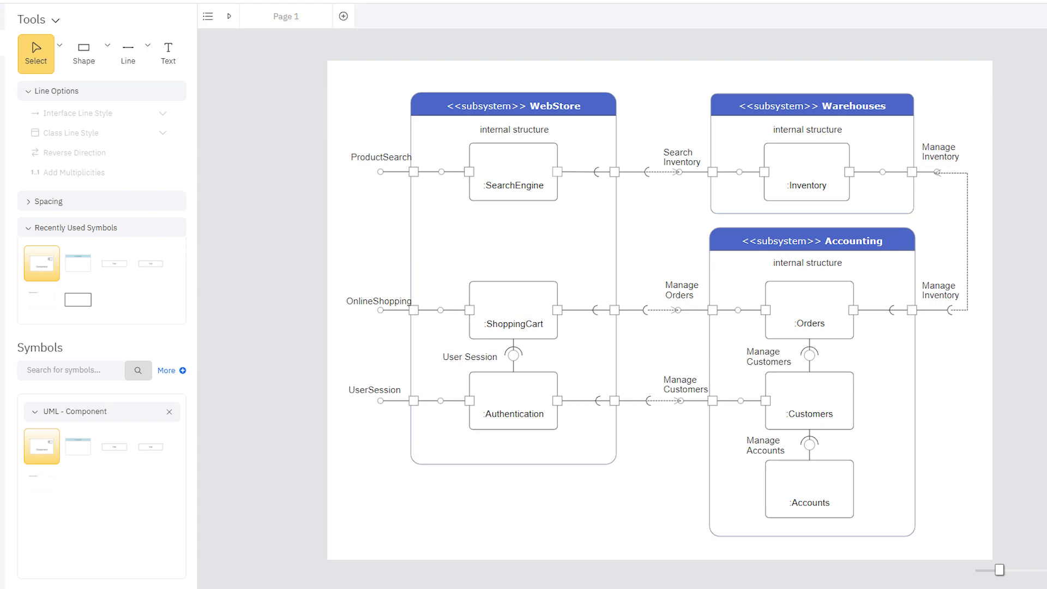
Give the OnlineShopping connector a Required Interface end.
{"action": "left_click", "coordinate": [1000, 570]}
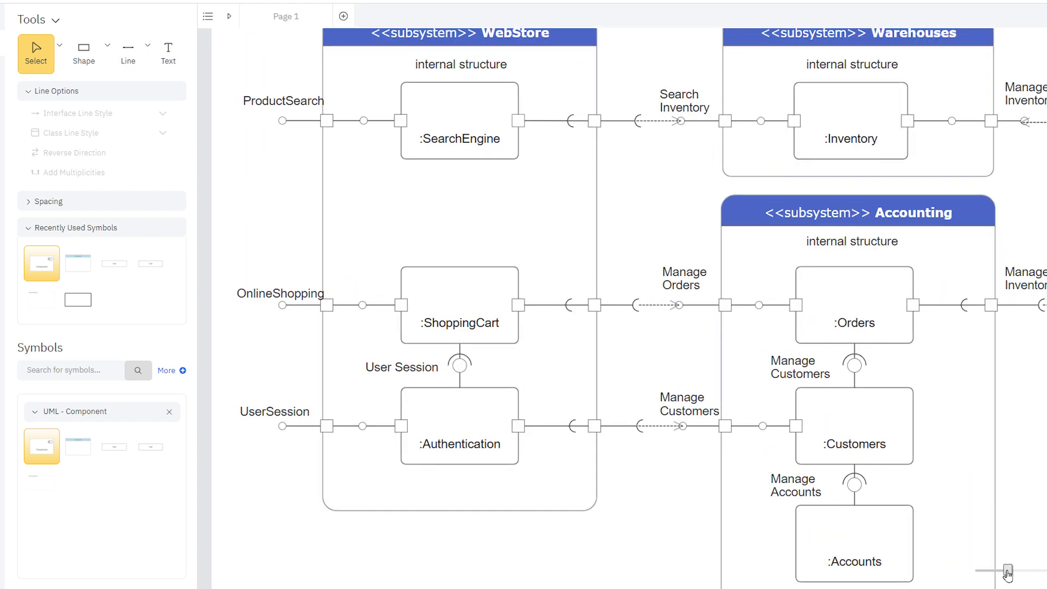
{"action": "left_click", "coordinate": [311, 305]}
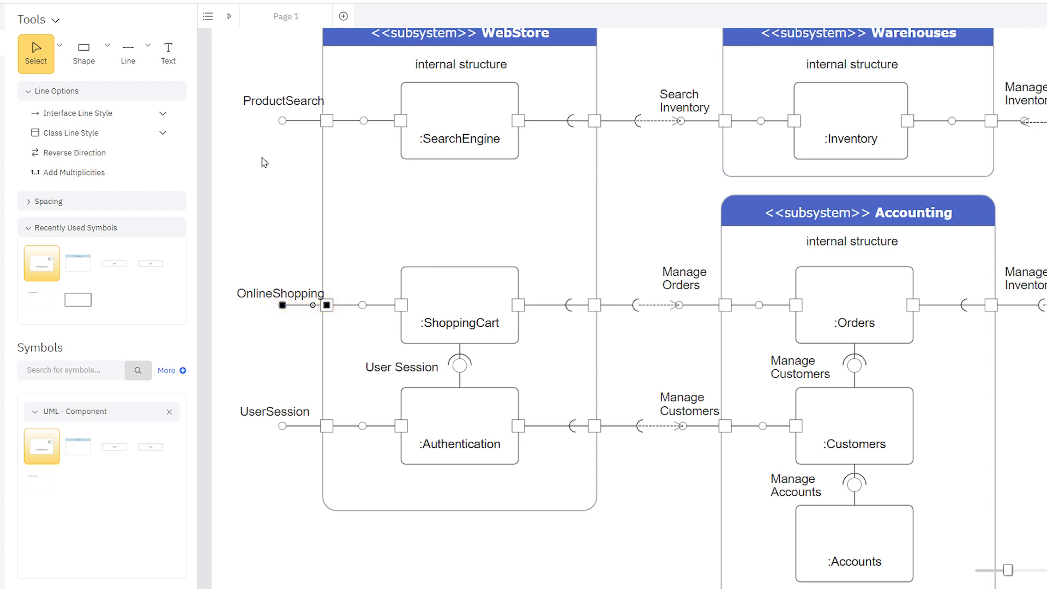
{"action": "left_click", "coordinate": [154, 115]}
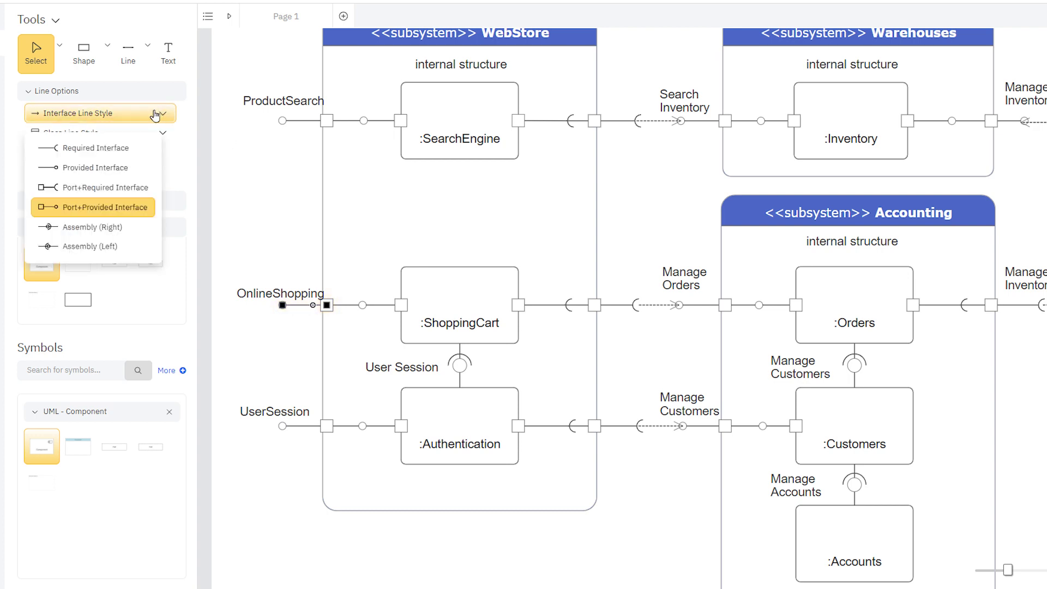
{"action": "left_click", "coordinate": [128, 155]}
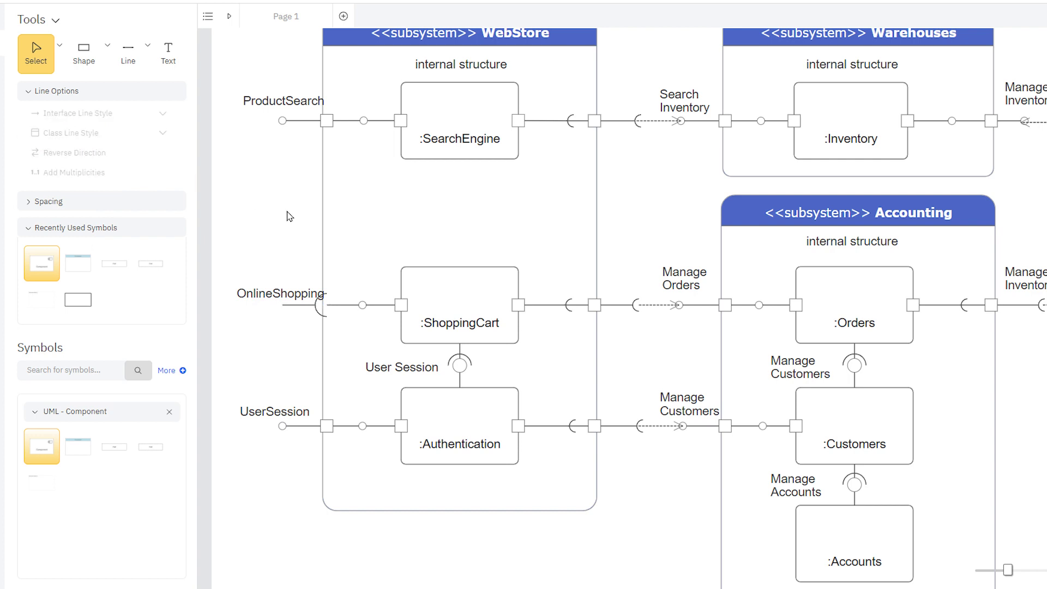
Switch the OnlineShopping connector's end to Provided Interface.
{"action": "left_click", "coordinate": [303, 306]}
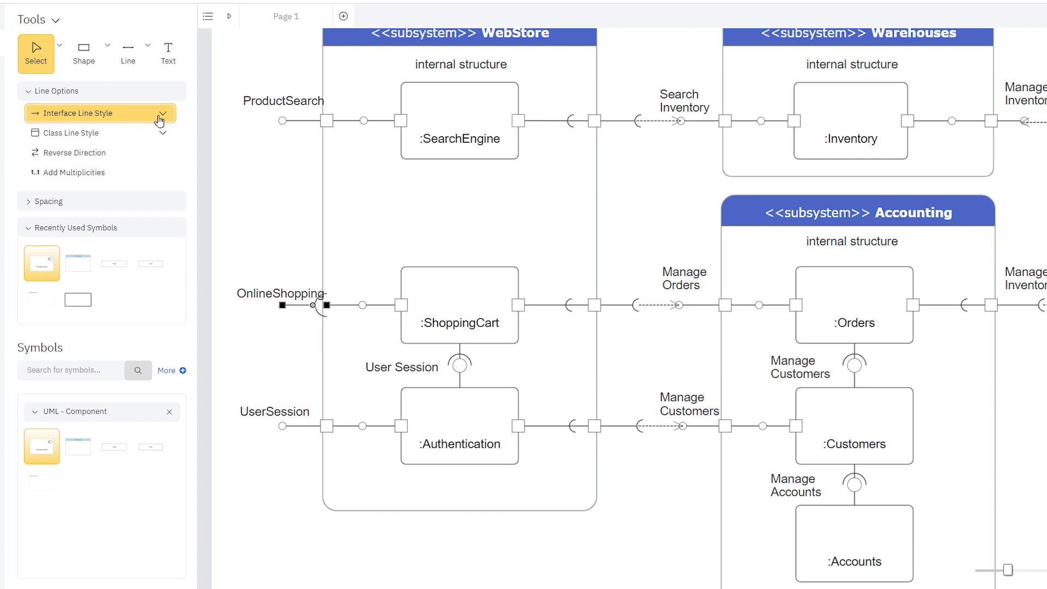
{"action": "left_click", "coordinate": [149, 132]}
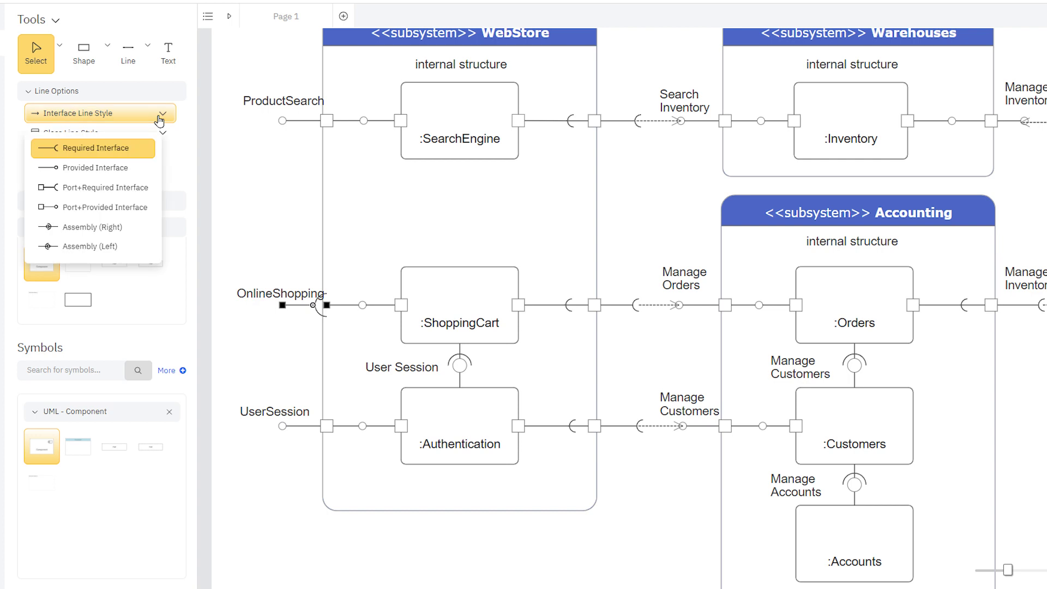
{"action": "left_click", "coordinate": [129, 173]}
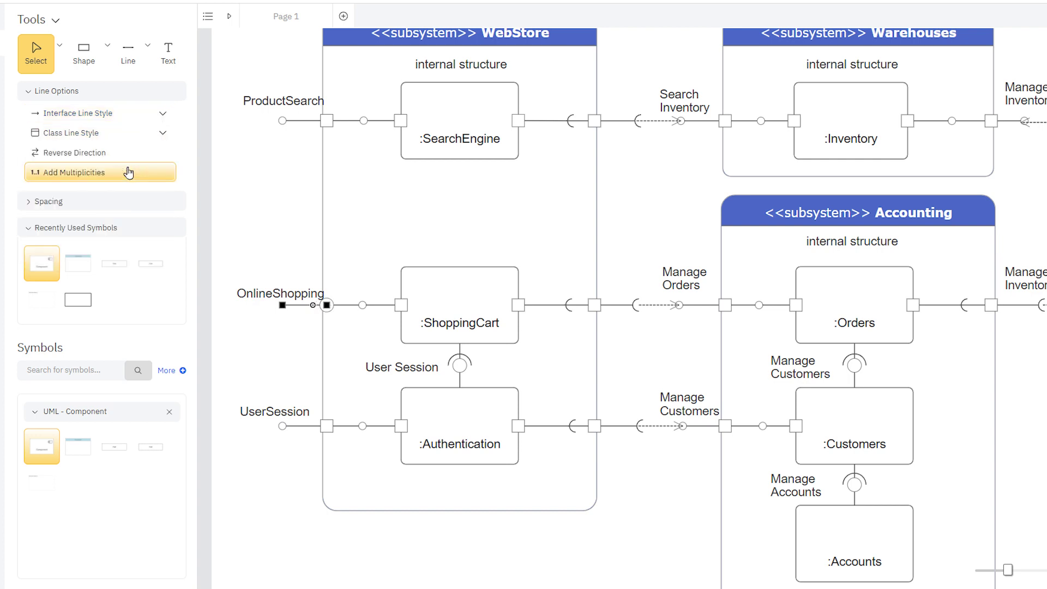
{"action": "left_click", "coordinate": [256, 199]}
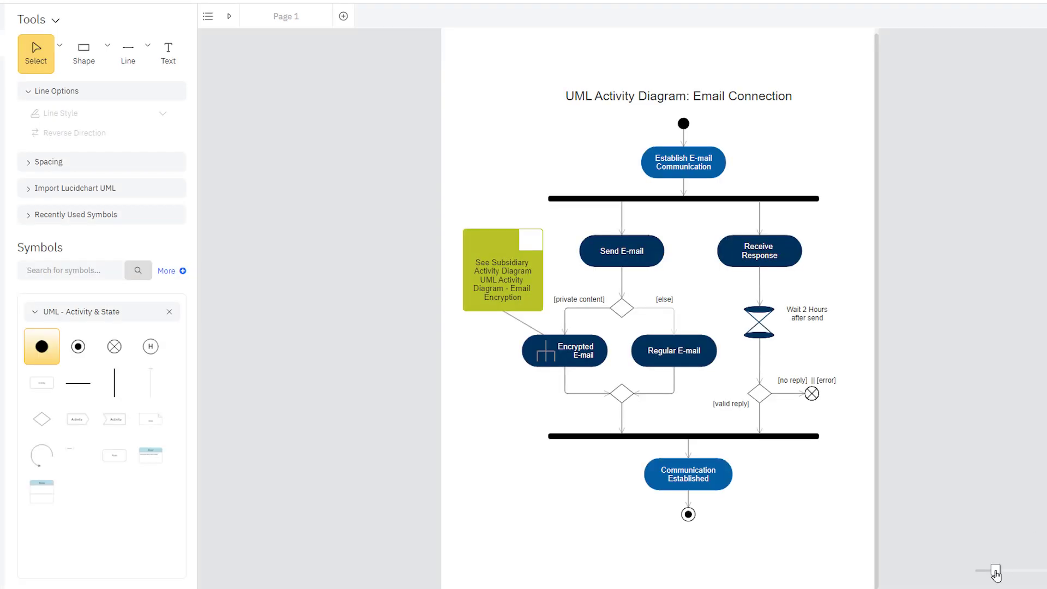
Make the connector below Send E-mail a dashed line with a filled arrowhead.
{"action": "left_click_drag", "start_coordinate": [1006, 570], "coordinate": [1030, 572]}
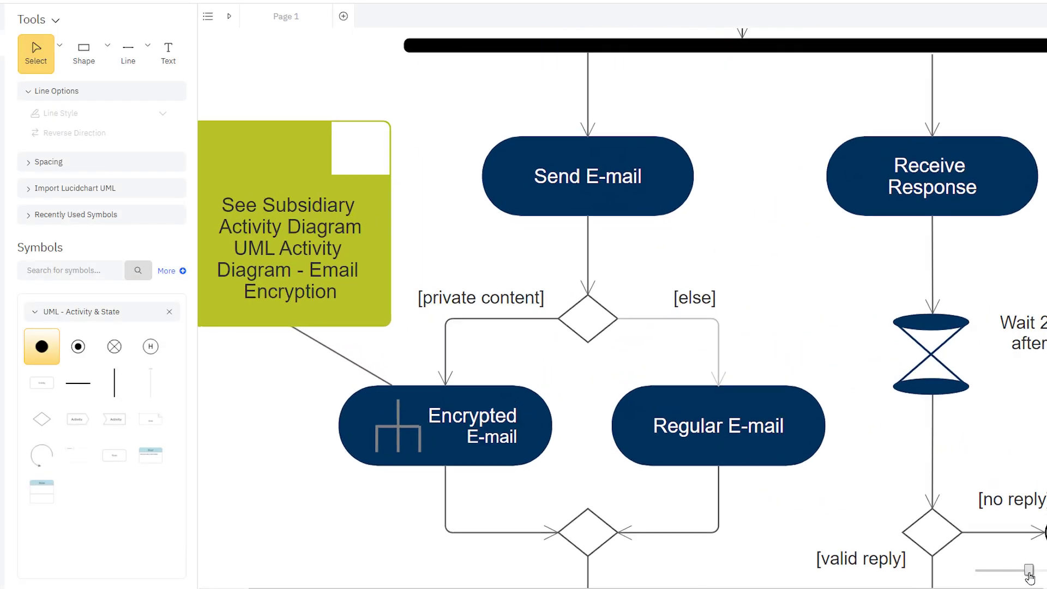
{"action": "left_click", "coordinate": [588, 266]}
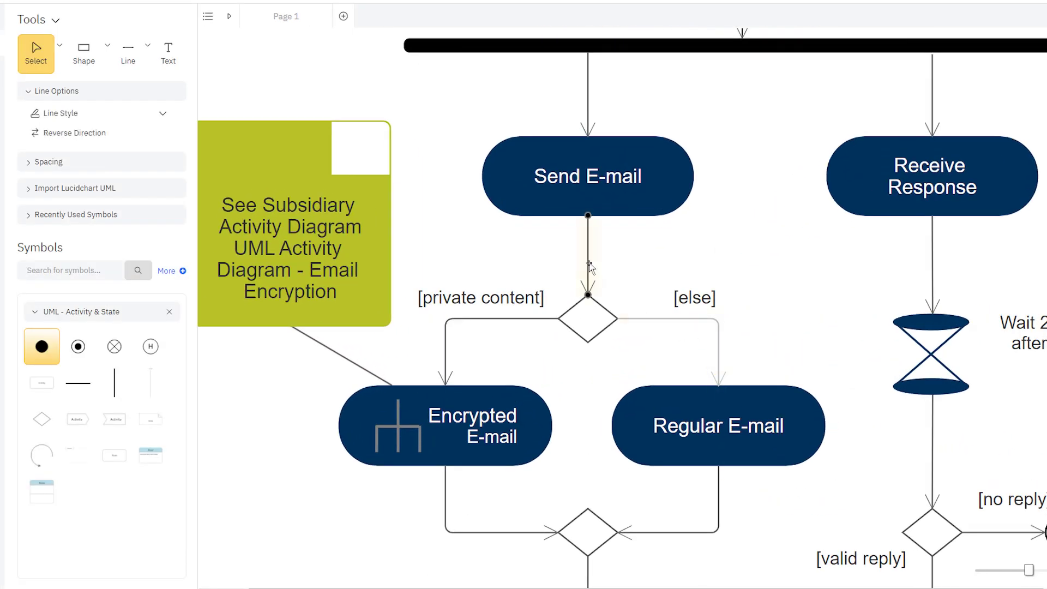
{"action": "left_click", "coordinate": [161, 116]}
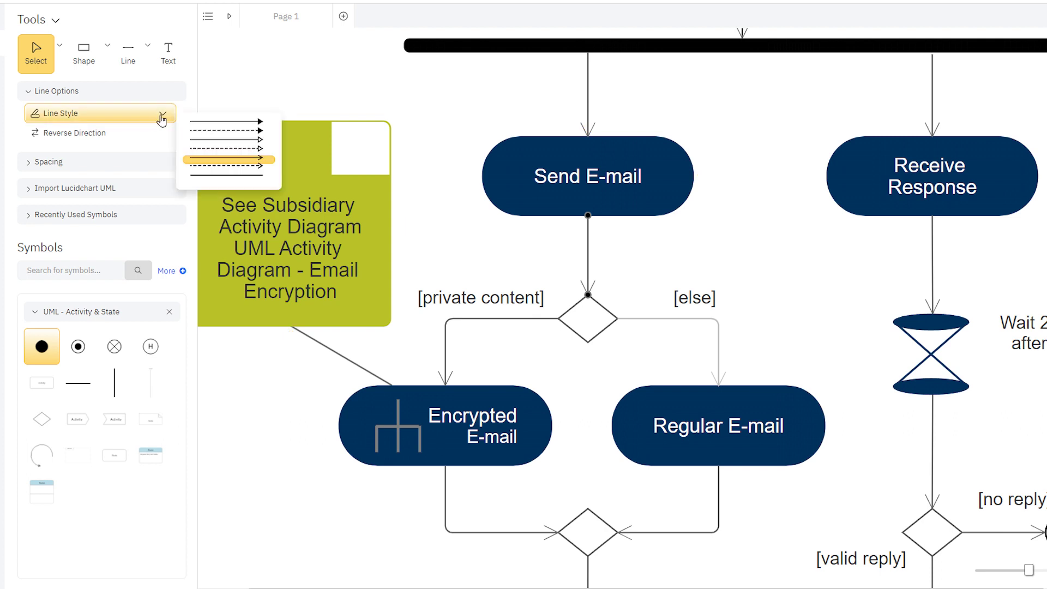
{"action": "left_click", "coordinate": [218, 139]}
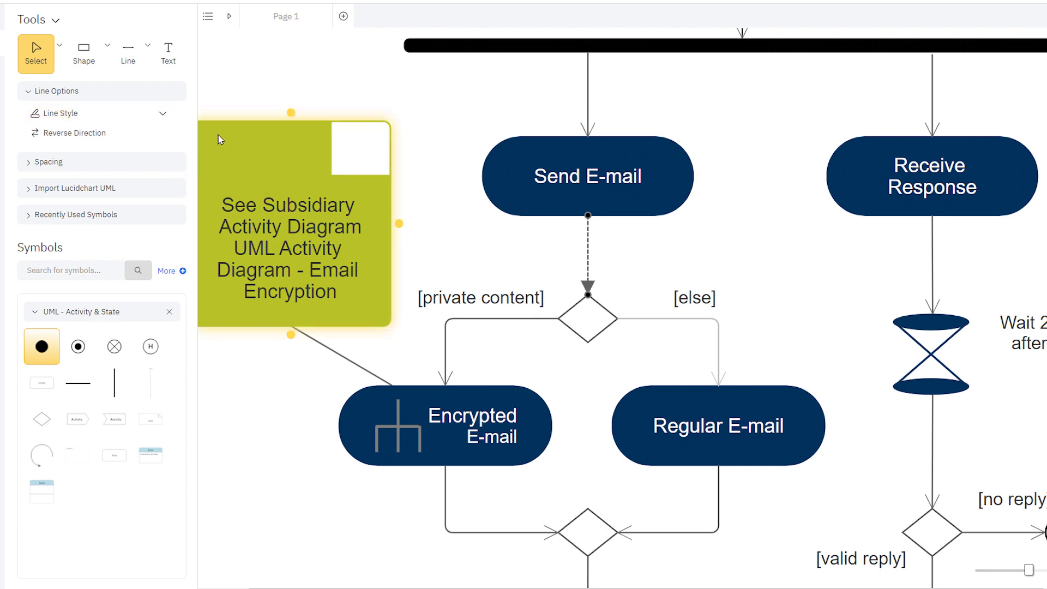
Toggle Reverse Direction four times, leaving the arrow pointing at the diamond.
{"action": "left_click", "coordinate": [144, 135]}
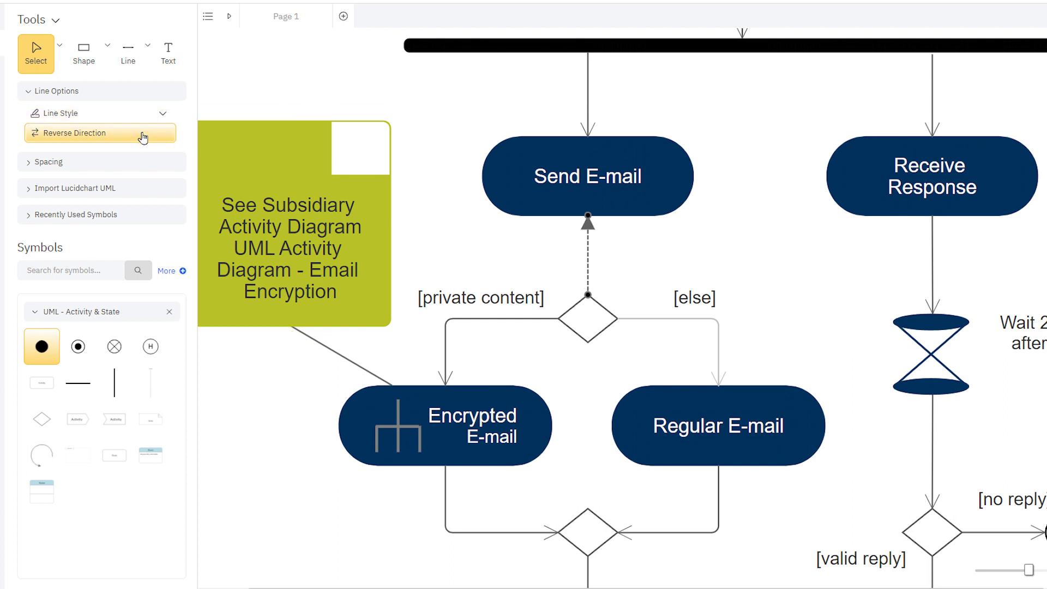
{"action": "left_click", "coordinate": [143, 135]}
{"action": "left_click", "coordinate": [142, 135]}
{"action": "left_click", "coordinate": [143, 135]}
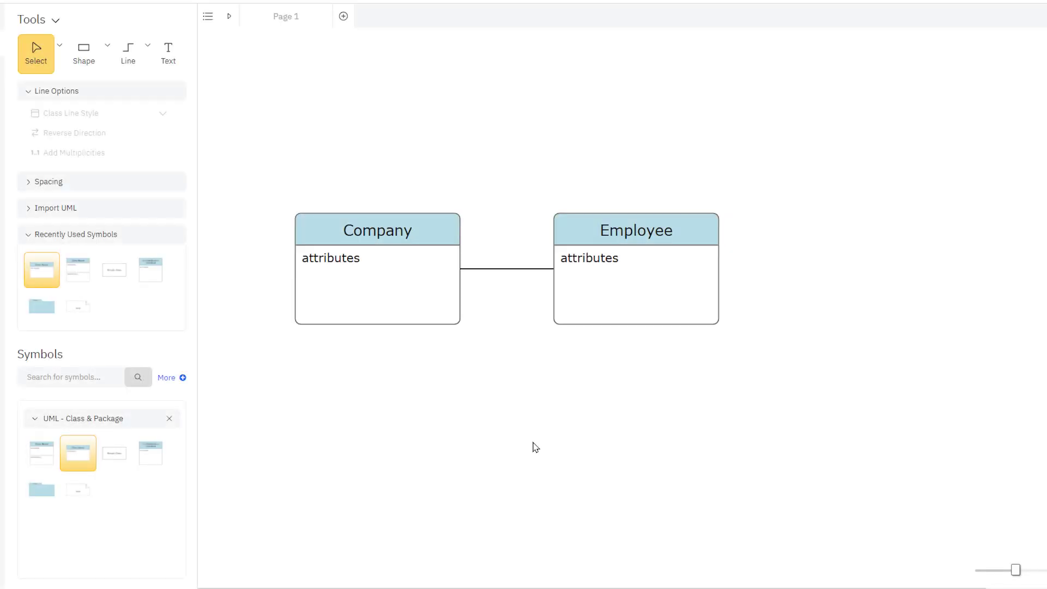
Add multiplicities to the Company–Employee line, setting 1 at Company and 1..* at Employee.
{"action": "left_click", "coordinate": [523, 269]}
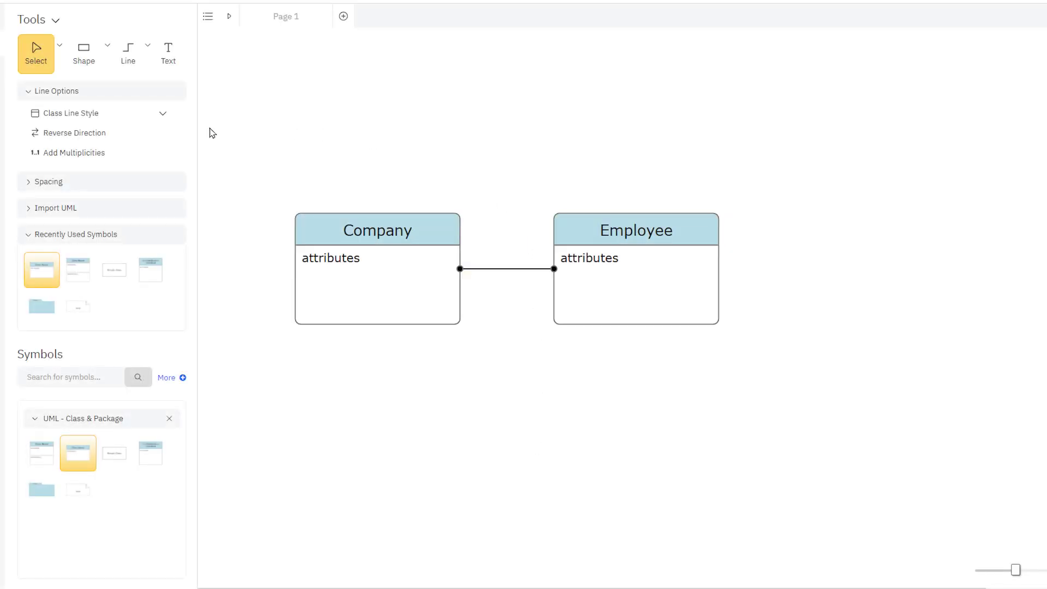
{"action": "left_click", "coordinate": [152, 155]}
{"action": "double_click", "coordinate": [475, 255]}
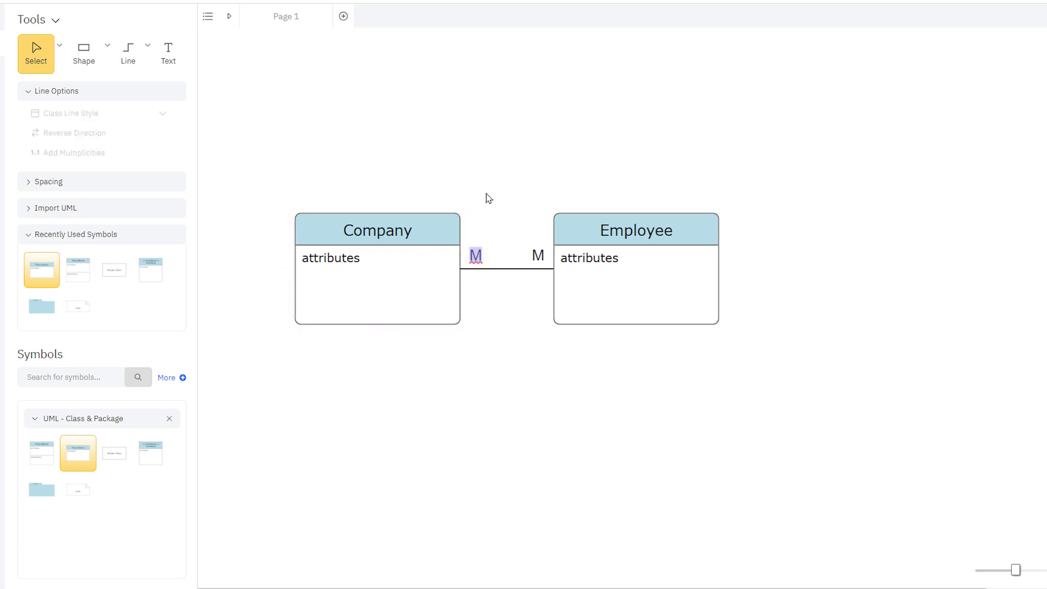
{"action": "type", "text": "1"}
{"action": "double_click", "coordinate": [538, 256]}
{"action": "type", "text": "1"}
{"action": "type", "text": "..*"}
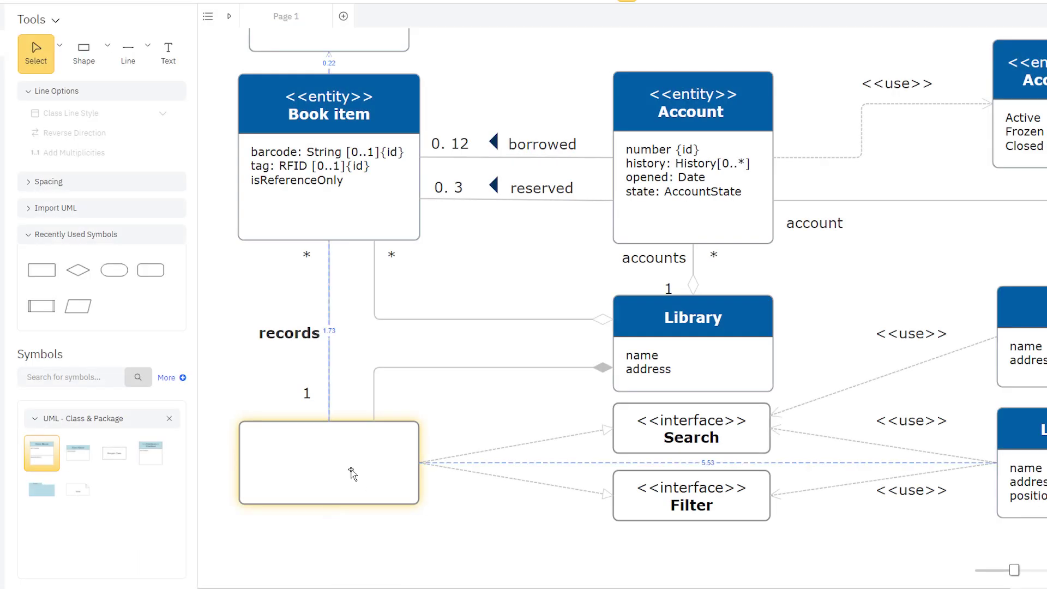
Label the Catalog–Library line 'borrowed' and rename the Filter interface to 'Manage'.
{"action": "double_click", "coordinate": [353, 475]}
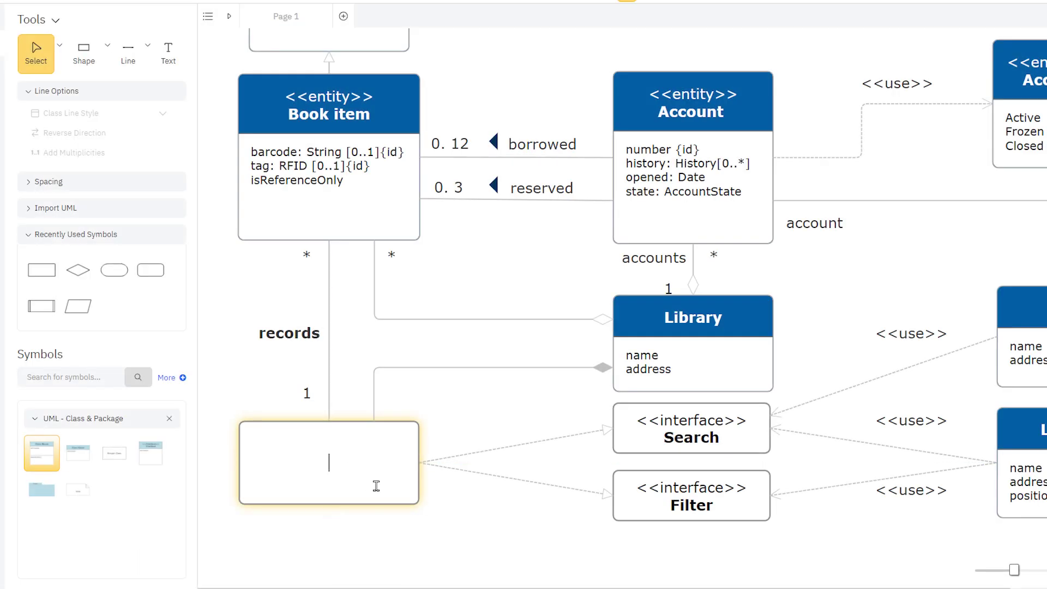
{"action": "type", "text": "Cata"}
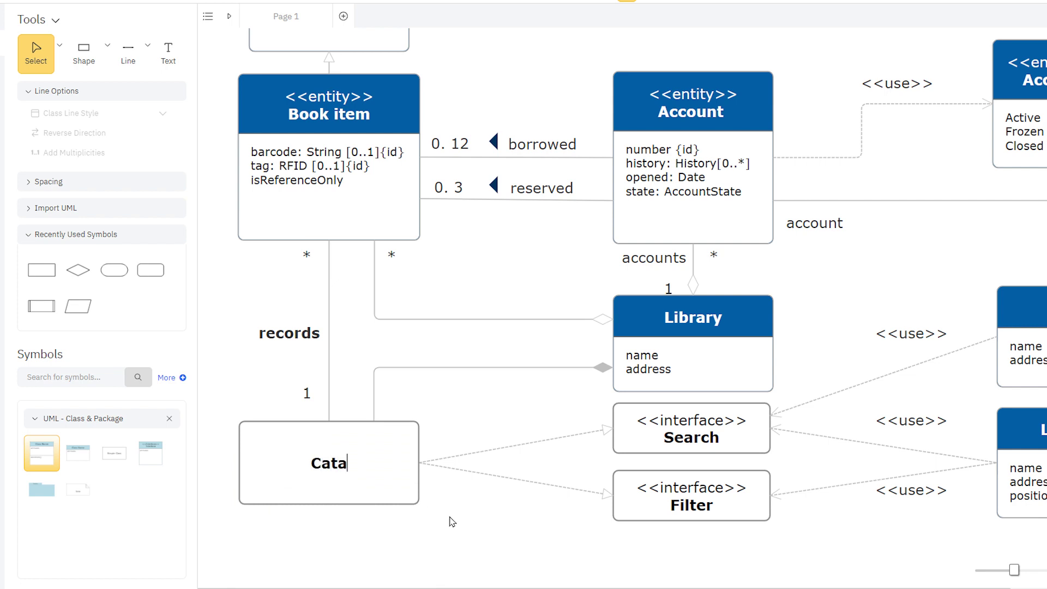
{"action": "type", "text": "log"}
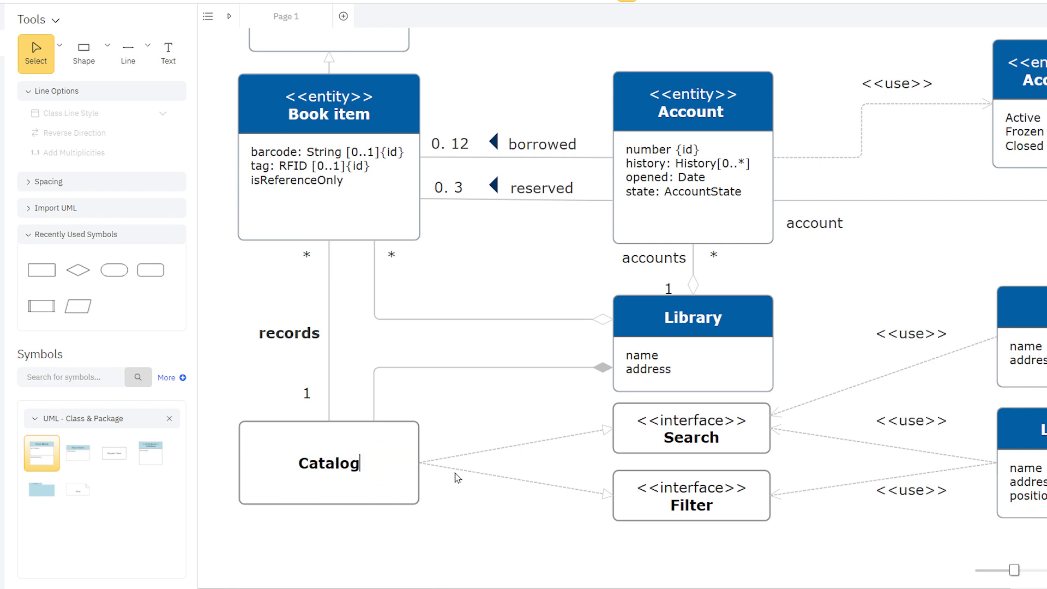
{"action": "double_click", "coordinate": [494, 369]}
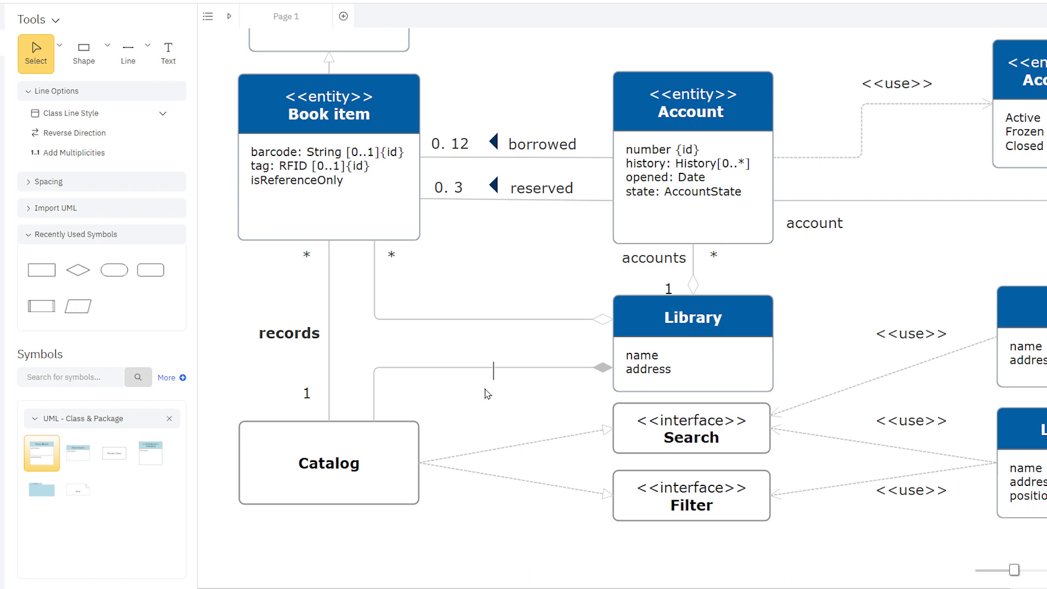
{"action": "type", "text": "bor"}
{"action": "type", "text": "rowed"}
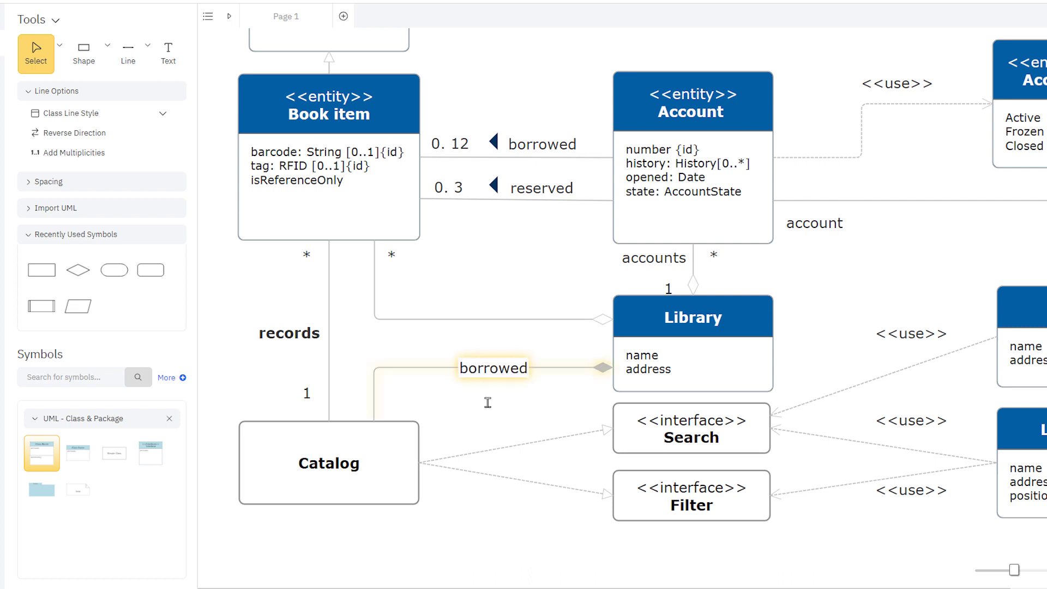
{"action": "left_click", "coordinate": [483, 403]}
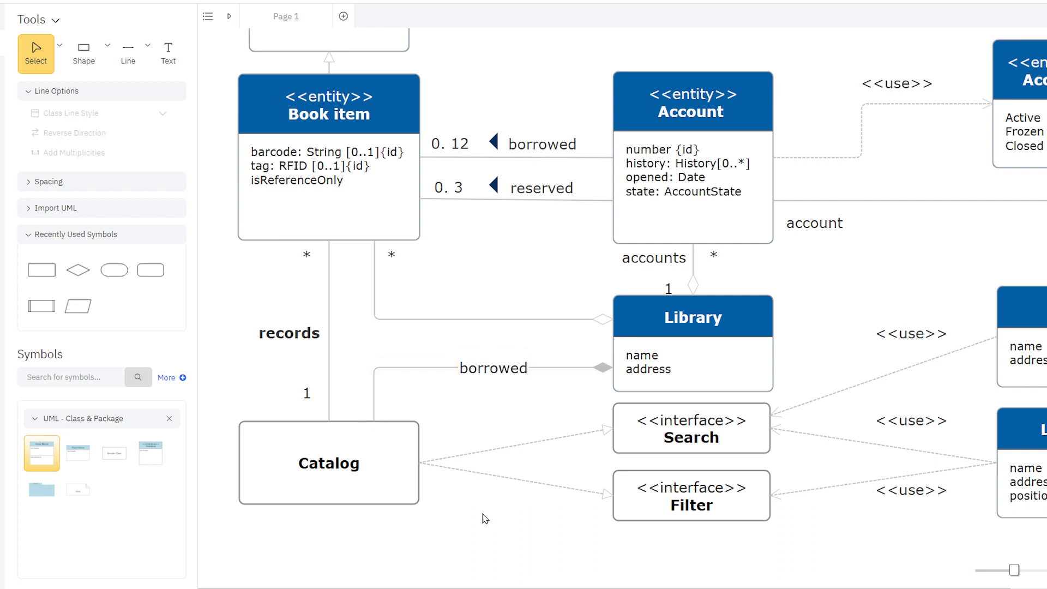
{"action": "left_click", "coordinate": [690, 512]}
{"action": "double_click", "coordinate": [690, 508]}
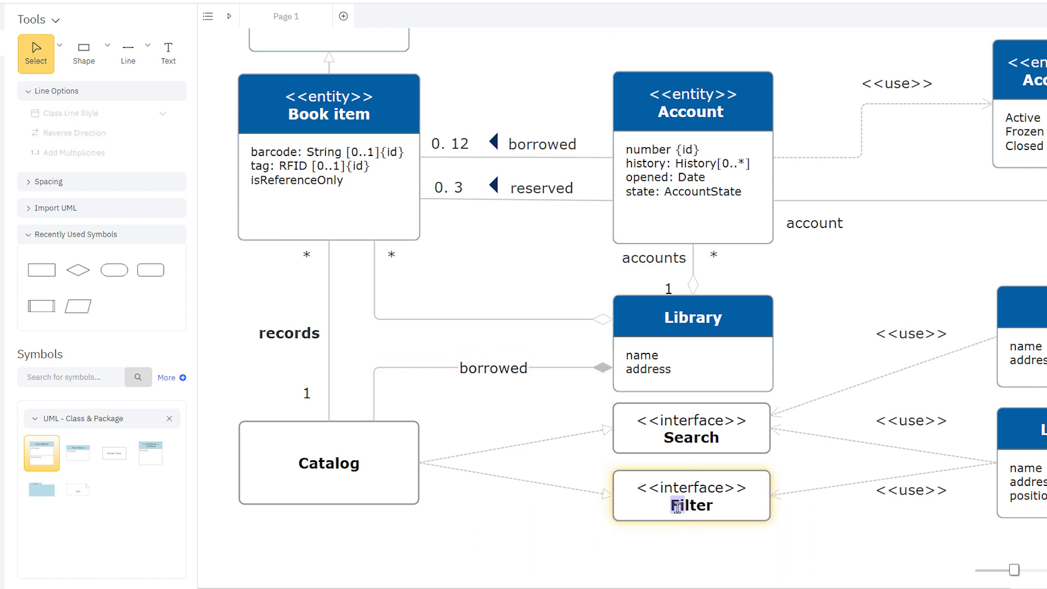
{"action": "type", "text": "Manag"}
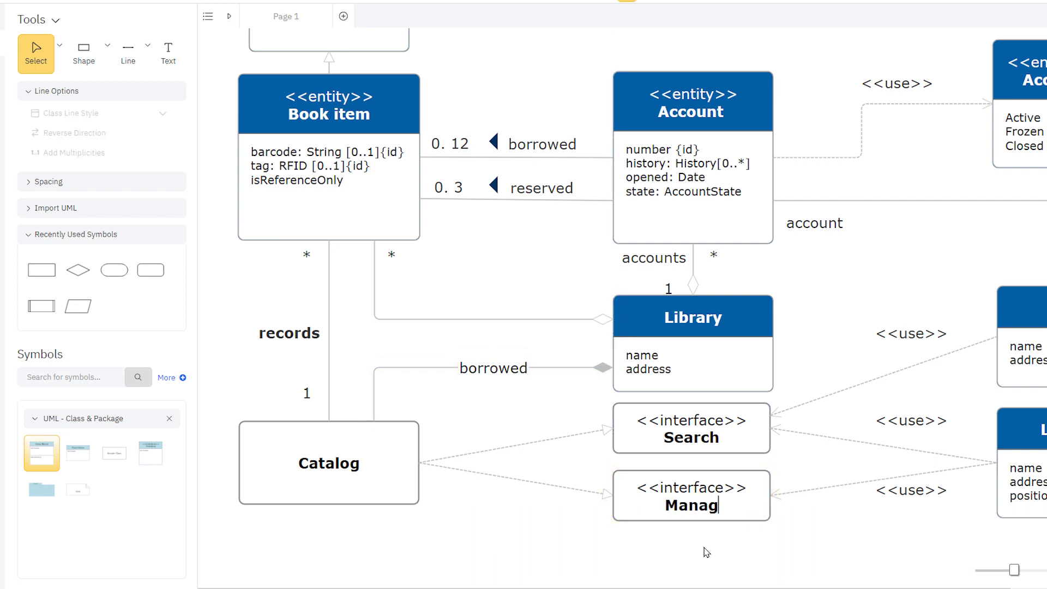
{"action": "type", "text": "e"}
Give the Library header title a new fill colour.
{"action": "double_click", "coordinate": [702, 318]}
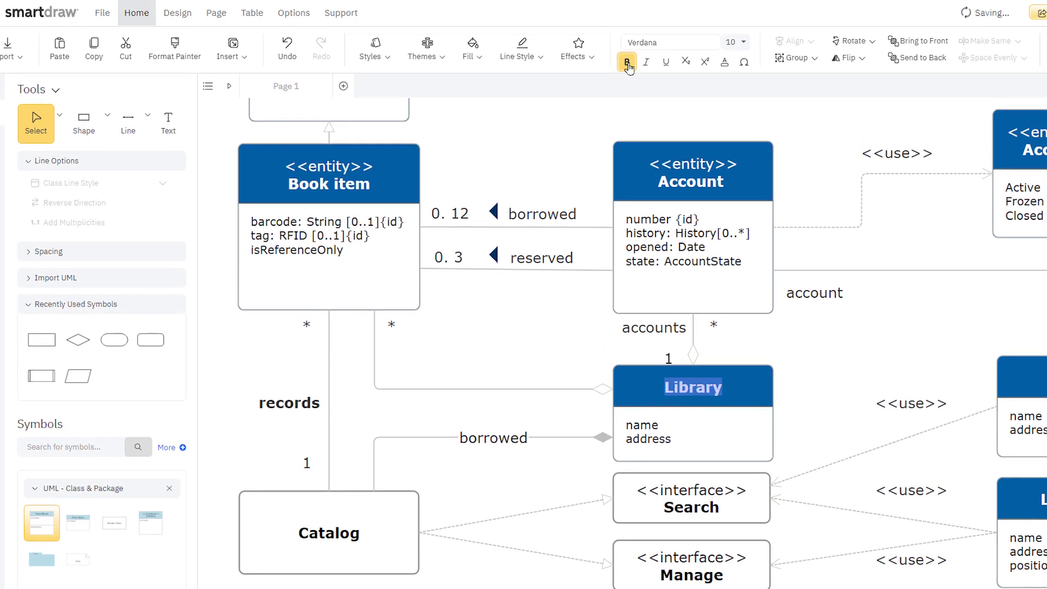
{"action": "left_click", "coordinate": [743, 46]}
{"action": "left_click", "coordinate": [474, 47]}
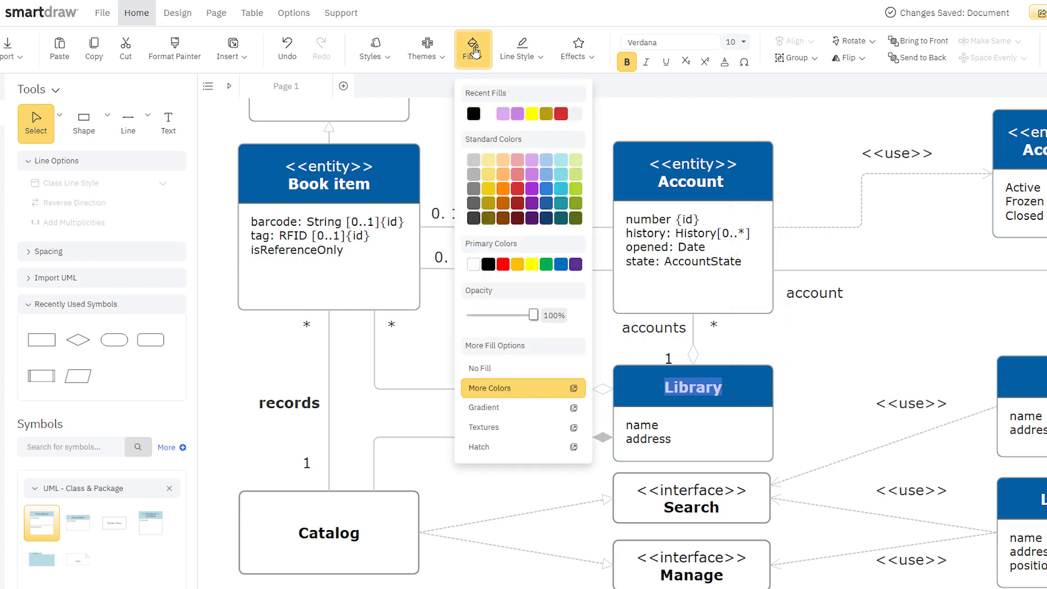
{"action": "left_click", "coordinate": [504, 190]}
{"action": "left_click", "coordinate": [526, 174]}
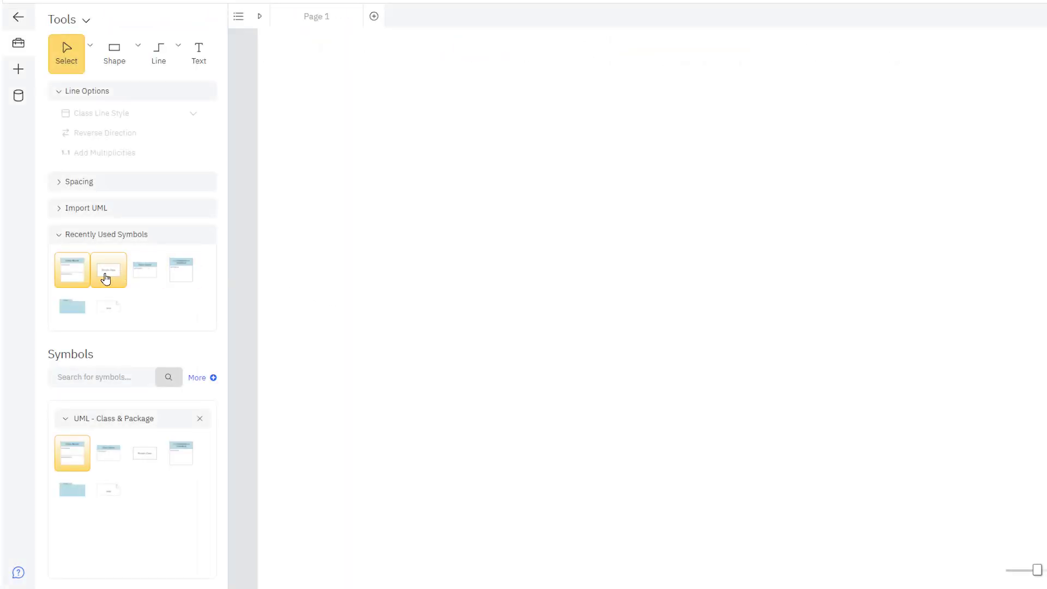
Place a UML class, then connect a second Class and a Simple Class in a row.
{"action": "left_click_drag", "start_coordinate": [69, 272], "coordinate": [388, 315]}
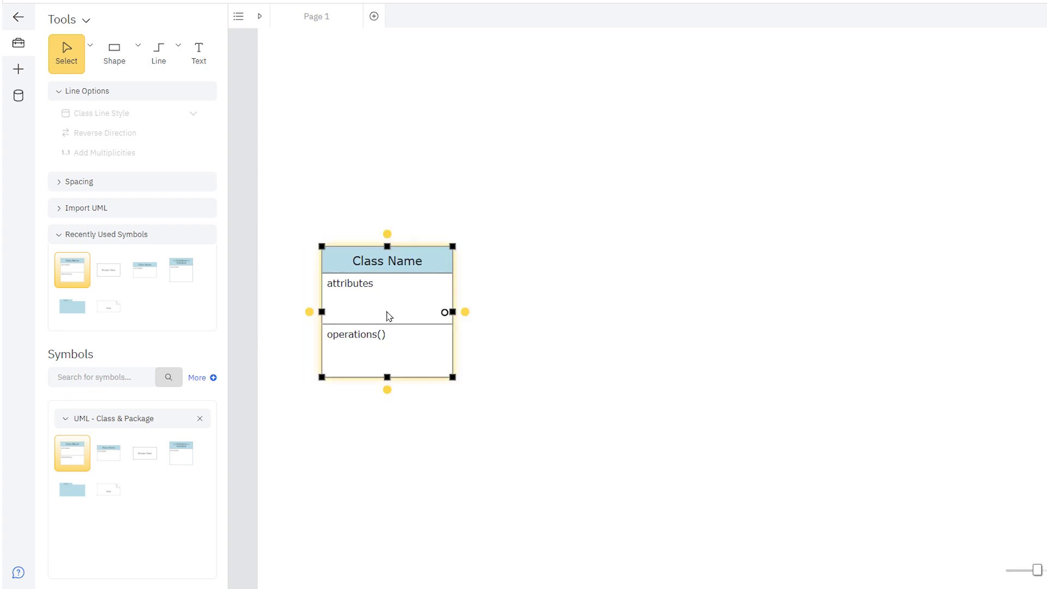
{"action": "left_click_drag", "start_coordinate": [466, 312], "coordinate": [495, 311]}
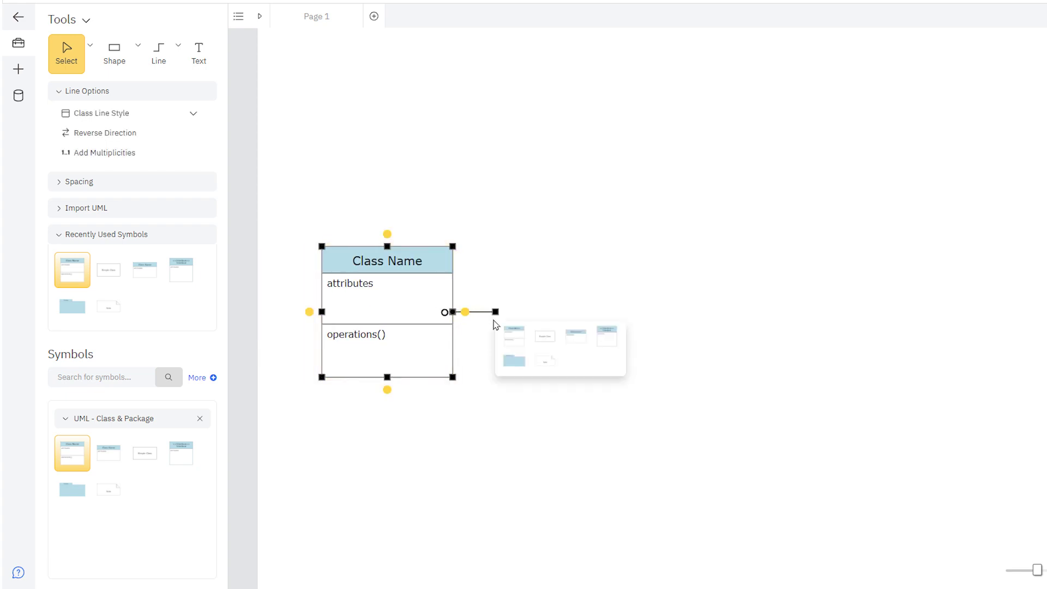
{"action": "left_click", "coordinate": [507, 334]}
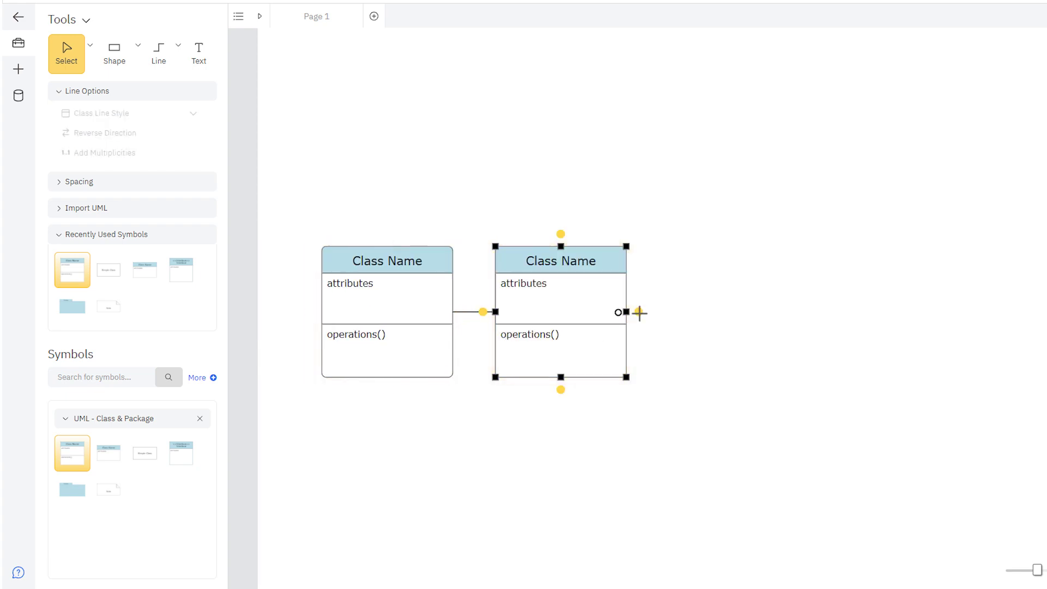
{"action": "left_click_drag", "start_coordinate": [639, 312], "coordinate": [669, 312]}
{"action": "left_click", "coordinate": [717, 336]}
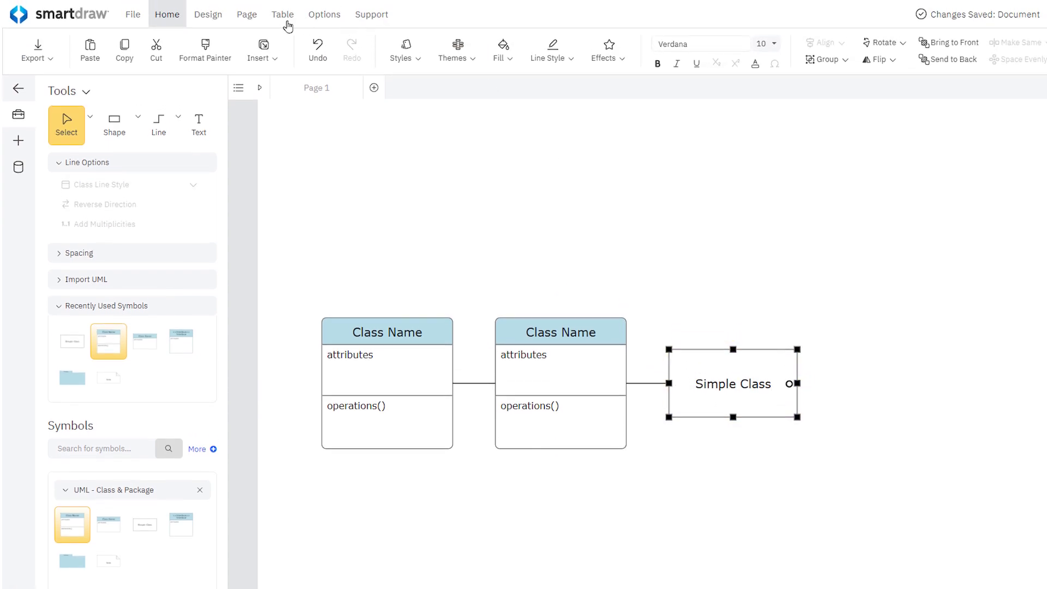
Insert a 3-row table into the Simple Class shape.
{"action": "left_click", "coordinate": [286, 17]}
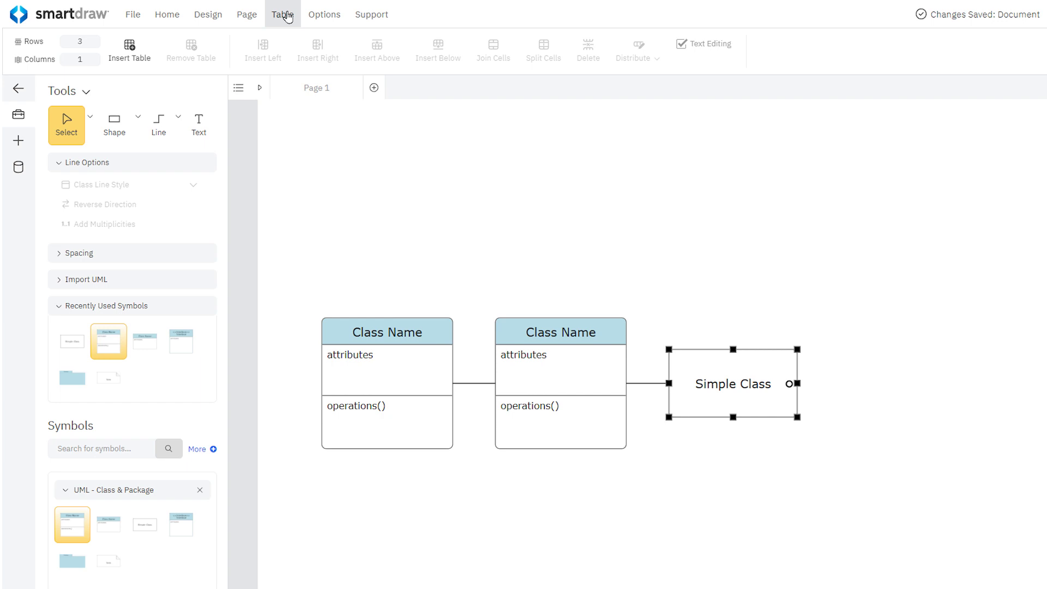
{"action": "left_click", "coordinate": [81, 44]}
{"action": "left_click", "coordinate": [127, 54]}
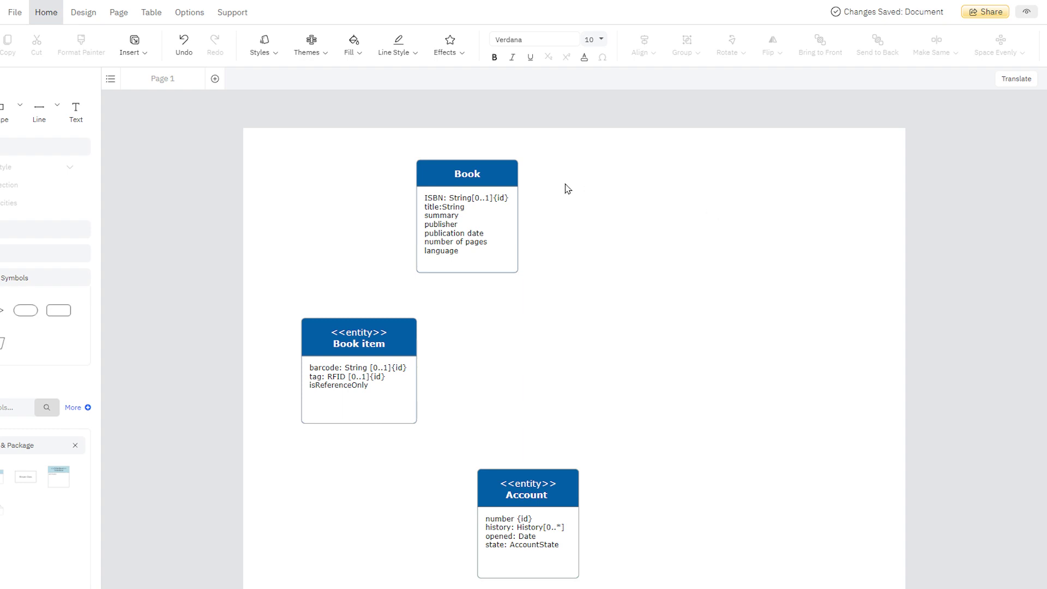
Apply Align Left and Make Same > Both to the Book, Account and Book item classes.
{"action": "left_click", "coordinate": [514, 181]}
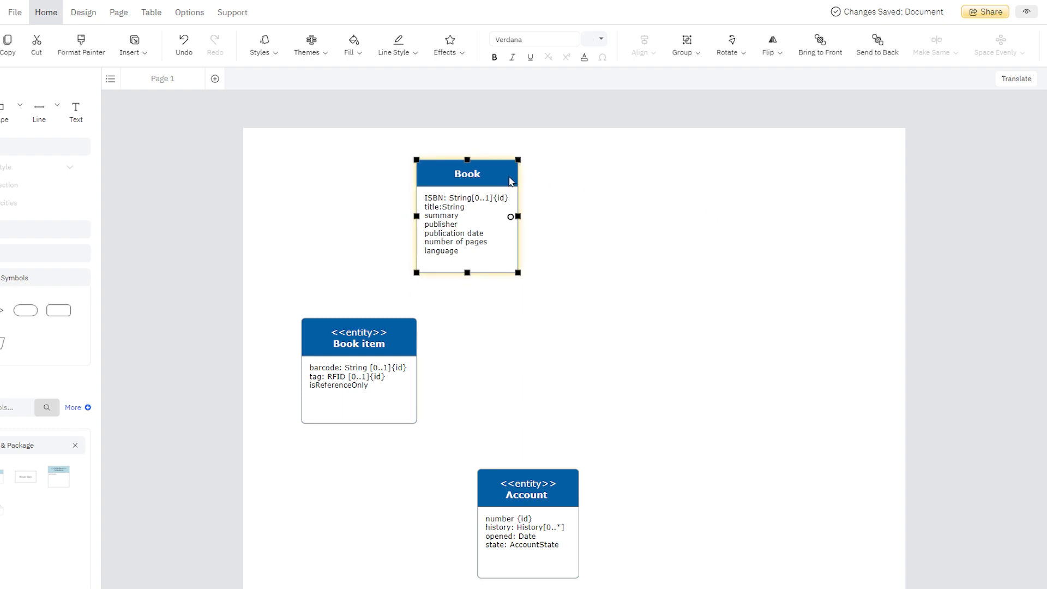
{"action": "left_click", "coordinate": [562, 489], "text": "shift"}
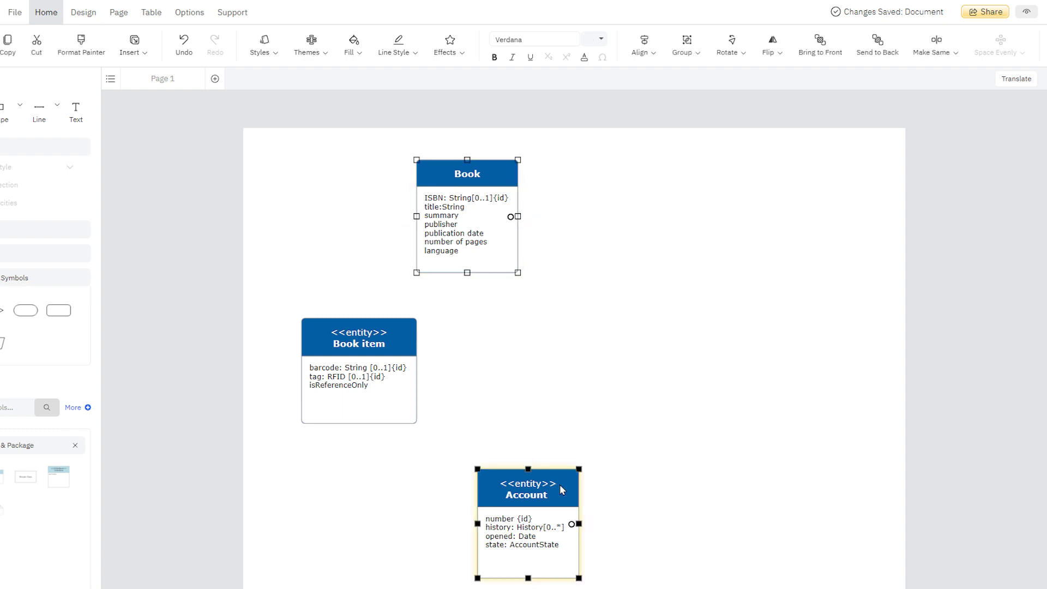
{"action": "left_click", "coordinate": [413, 352], "text": "shift"}
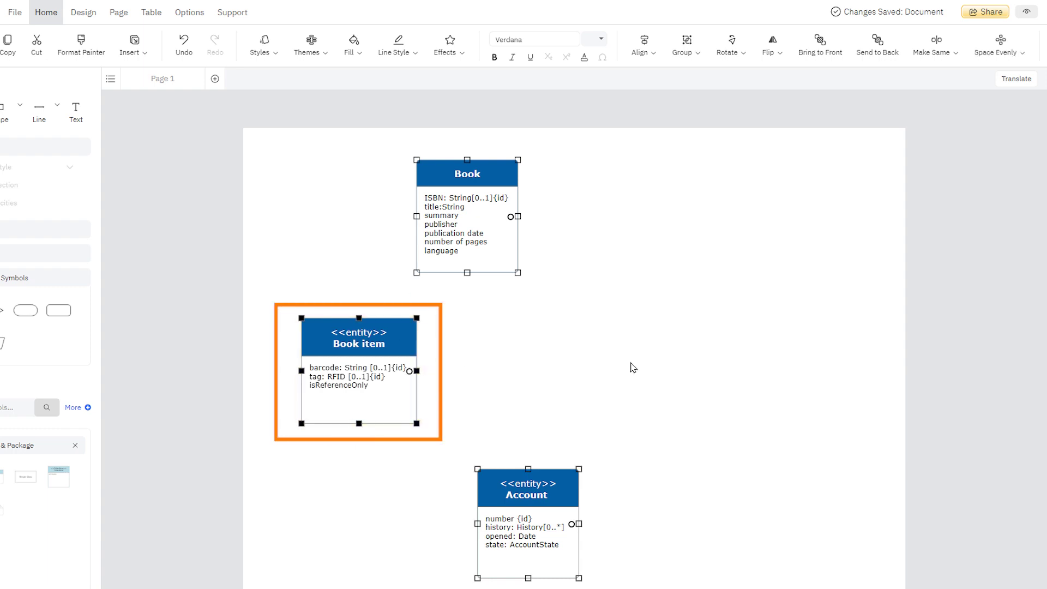
{"action": "left_click", "coordinate": [653, 54]}
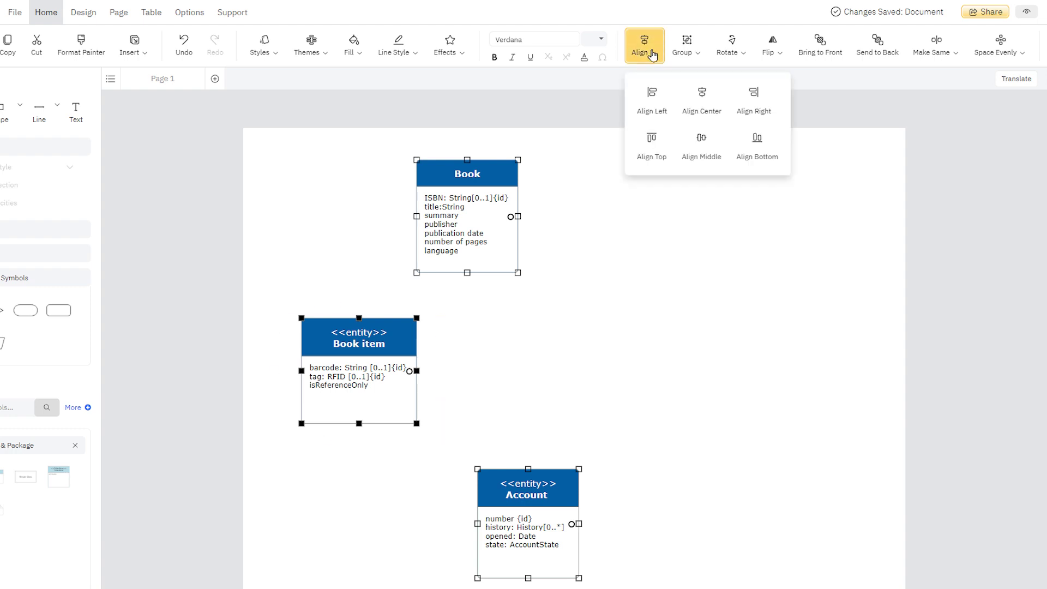
{"action": "left_click", "coordinate": [653, 102]}
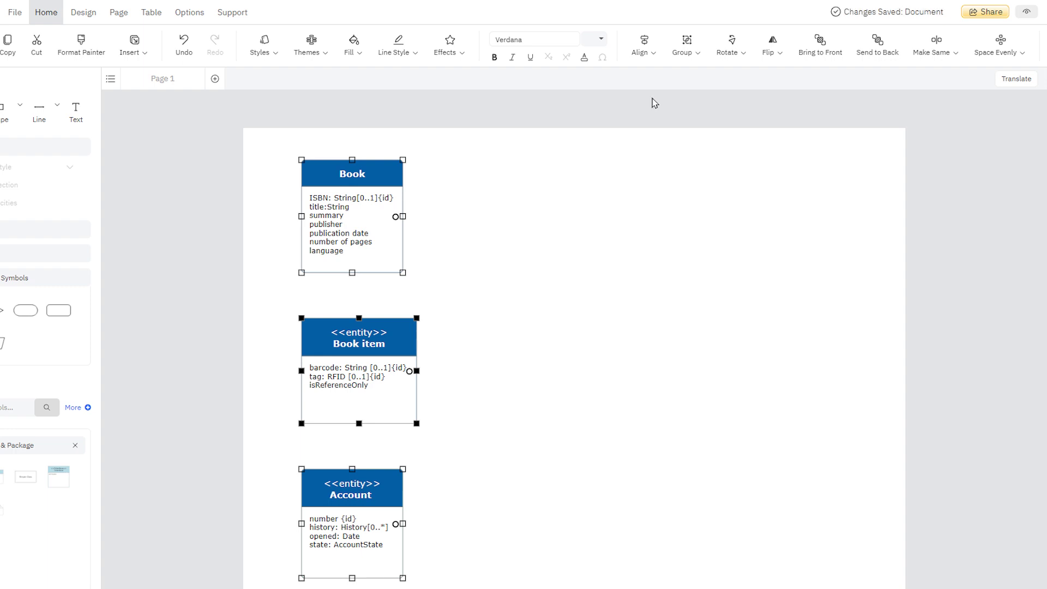
{"action": "left_click", "coordinate": [933, 55]}
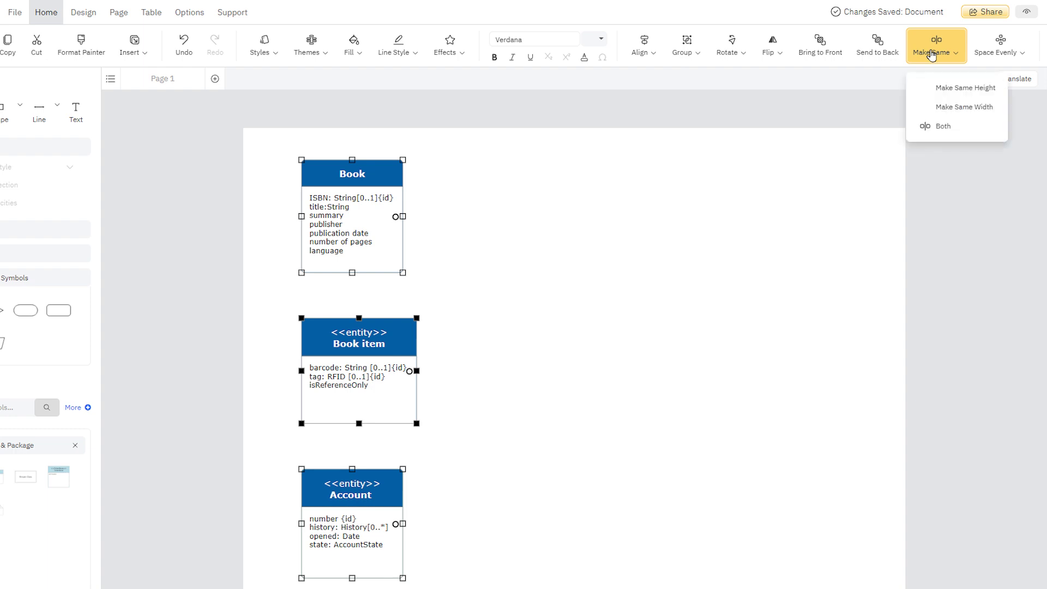
{"action": "left_click", "coordinate": [956, 129]}
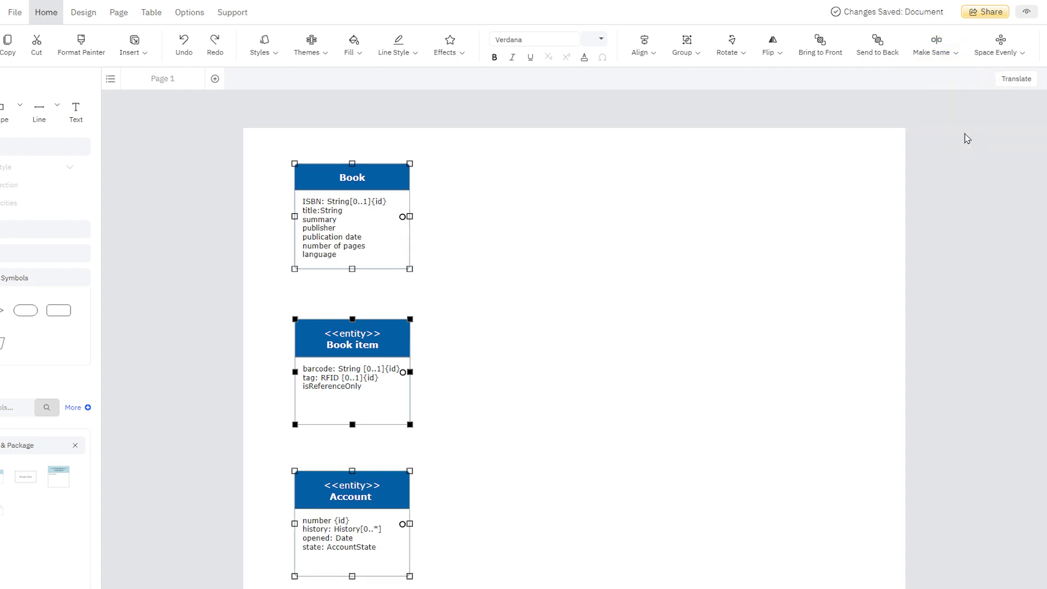